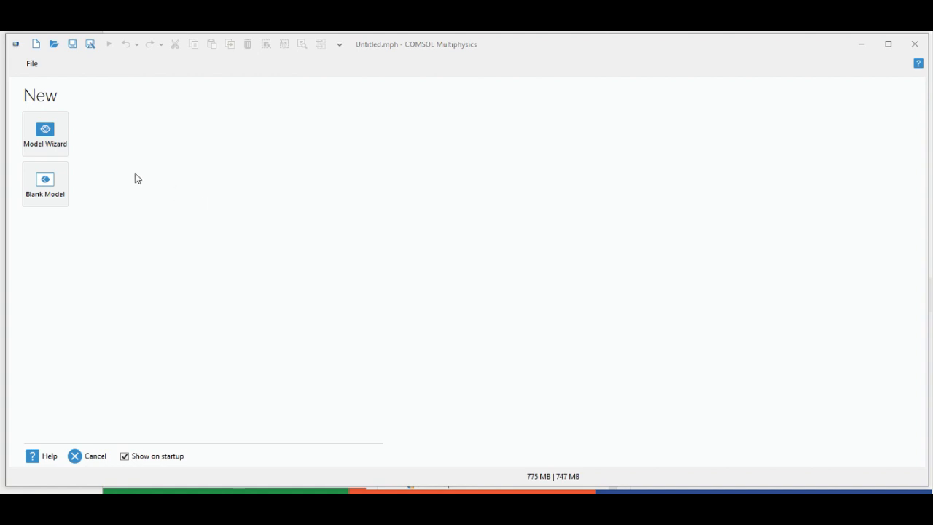
Step: Start a new model with the Model Wizard and choose 2D as the space dimension
left_click(46, 136)
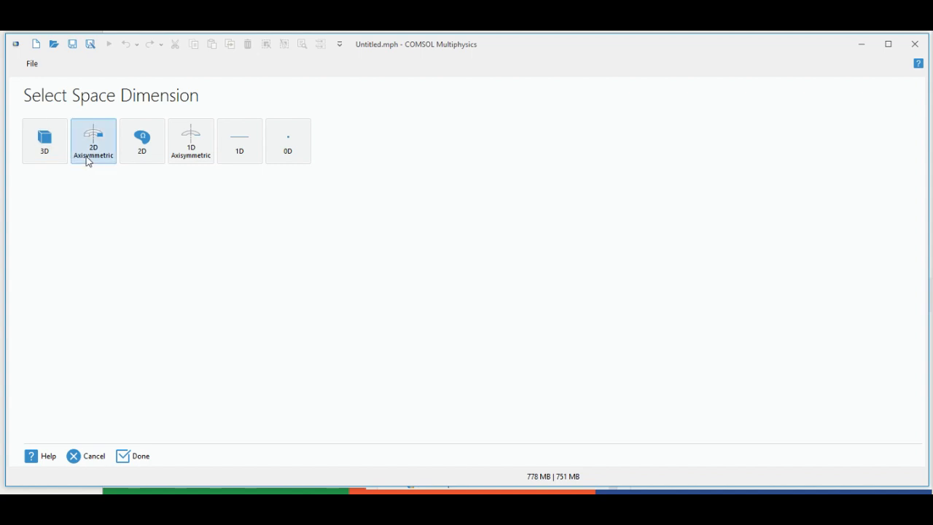
left_click(142, 144)
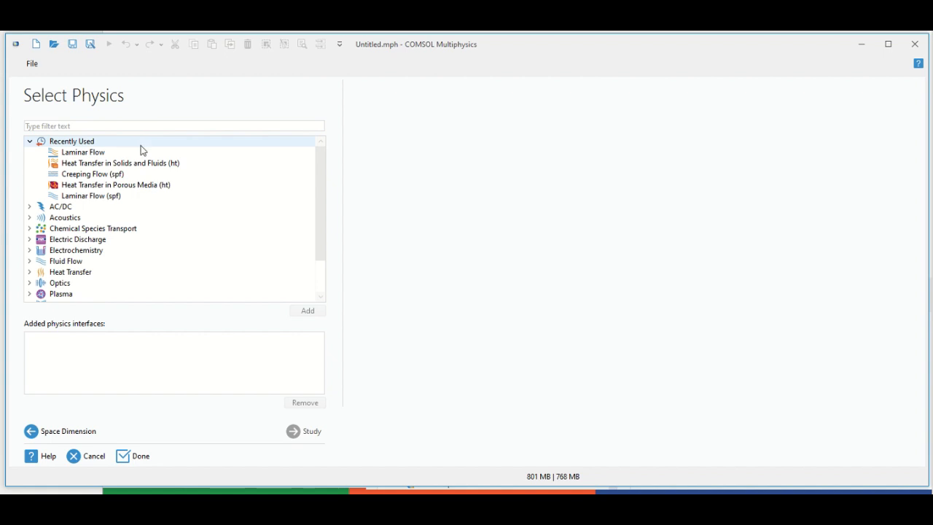
Step: Review the recently used Laminar Flow interface description and browse the Heat Transfer physics interfaces
left_click(65, 155)
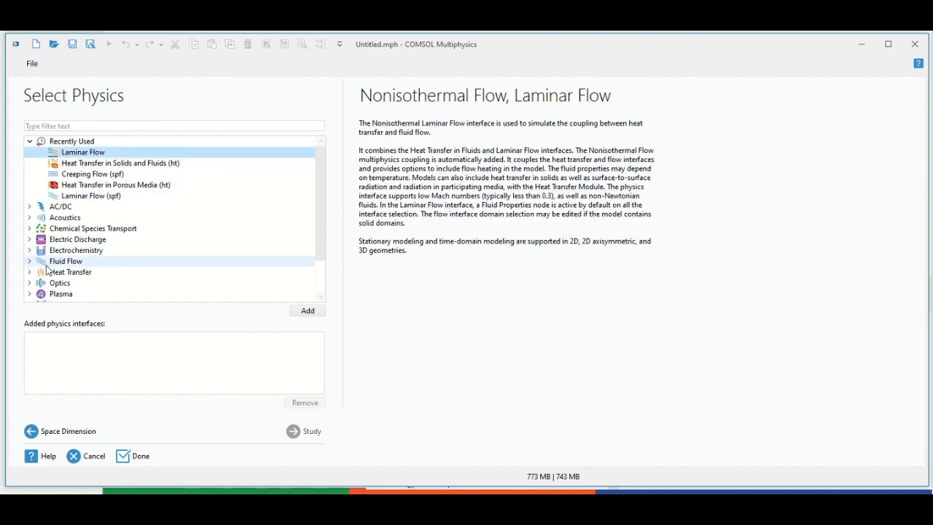
left_click(29, 141)
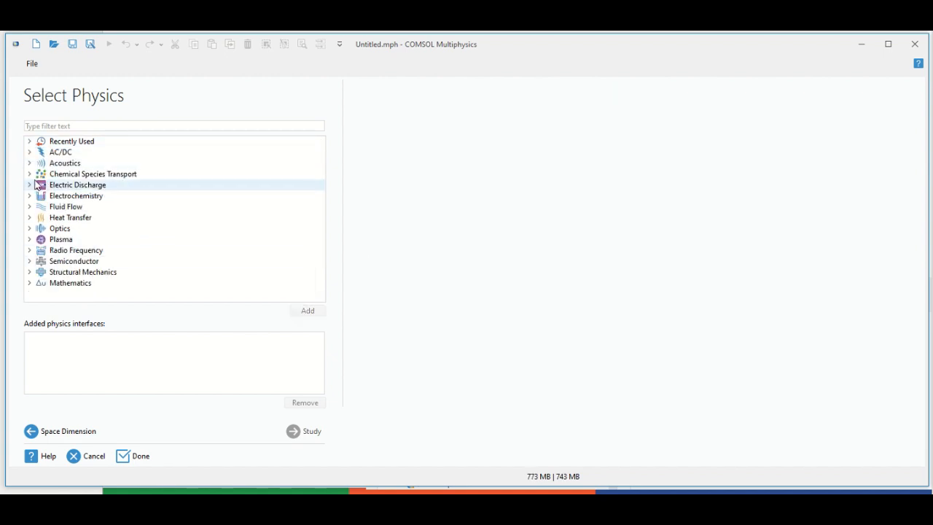
left_click(30, 218)
scroll(39, 226, "down", 1)
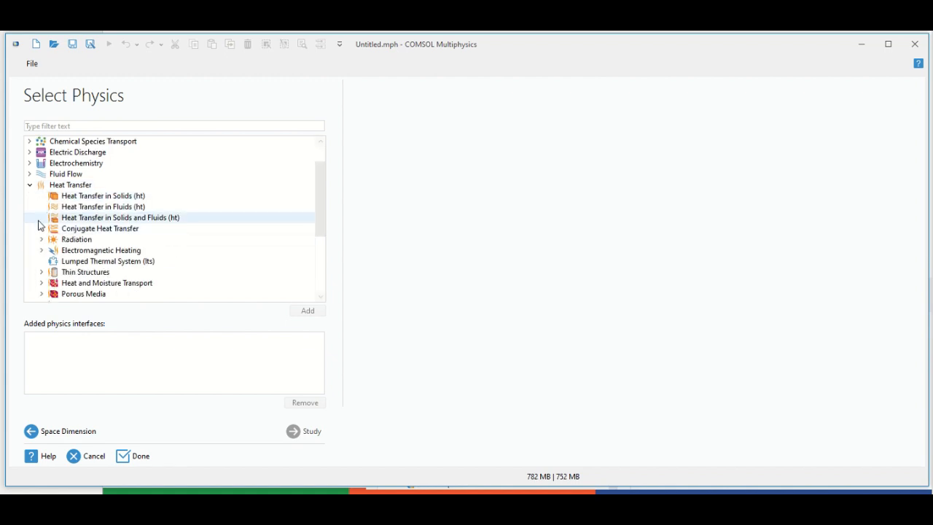
scroll(40, 222, "down", 1)
scroll(41, 232, "down", 1)
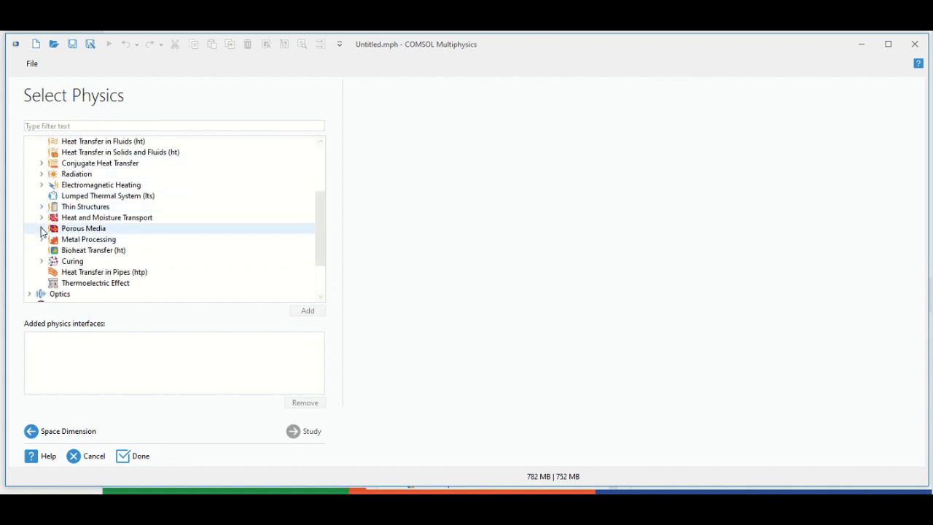
scroll(32, 215, "up", 2)
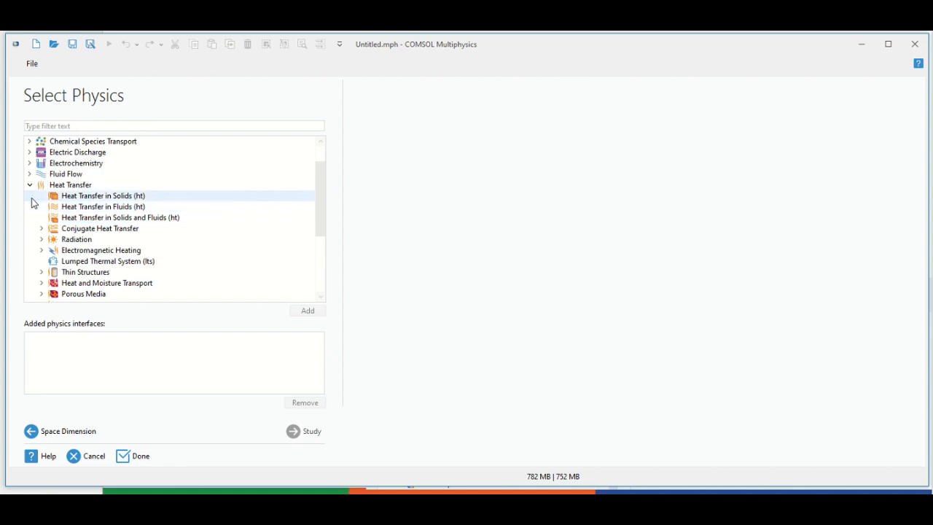
Step: Add the Laminar Flow interface from the Nonisothermal Flow group under Fluid Flow to the model
left_click(29, 173)
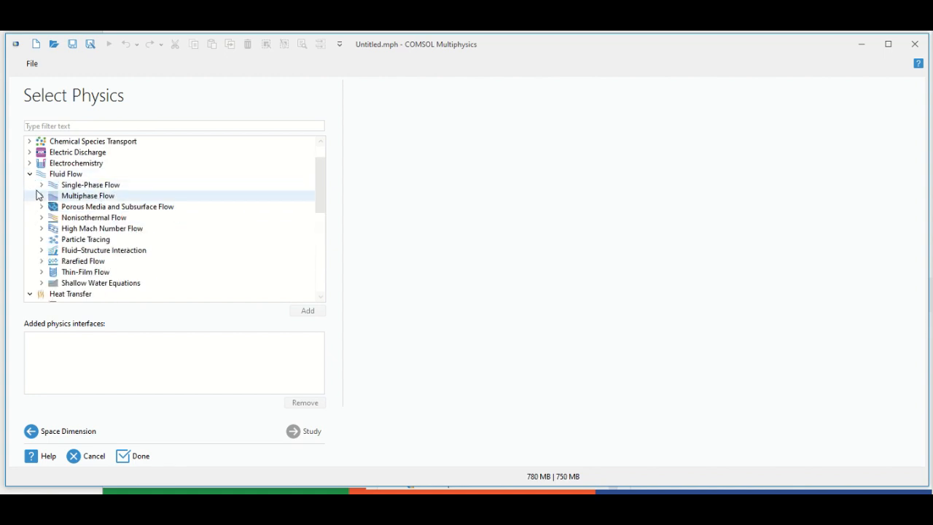
scroll(38, 195, "down", 2)
scroll(44, 204, "up", 1)
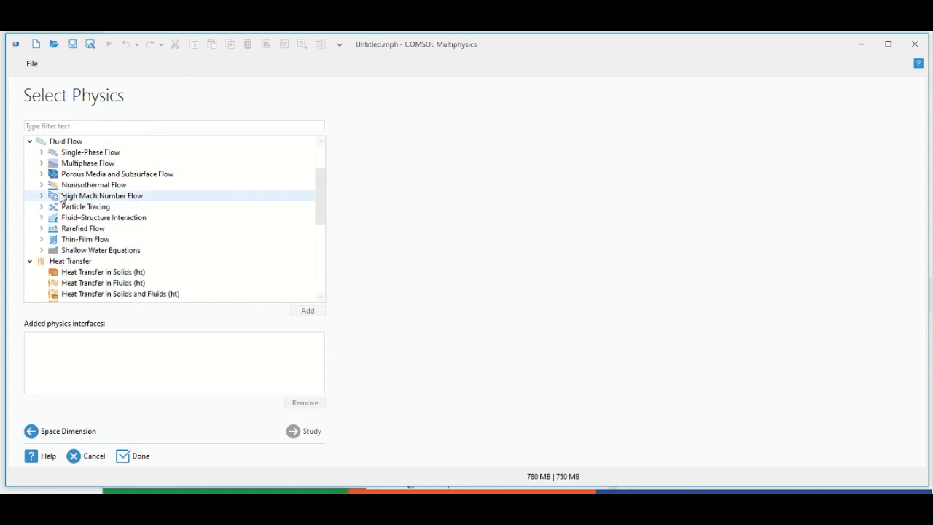
left_click(41, 185)
left_click(91, 196)
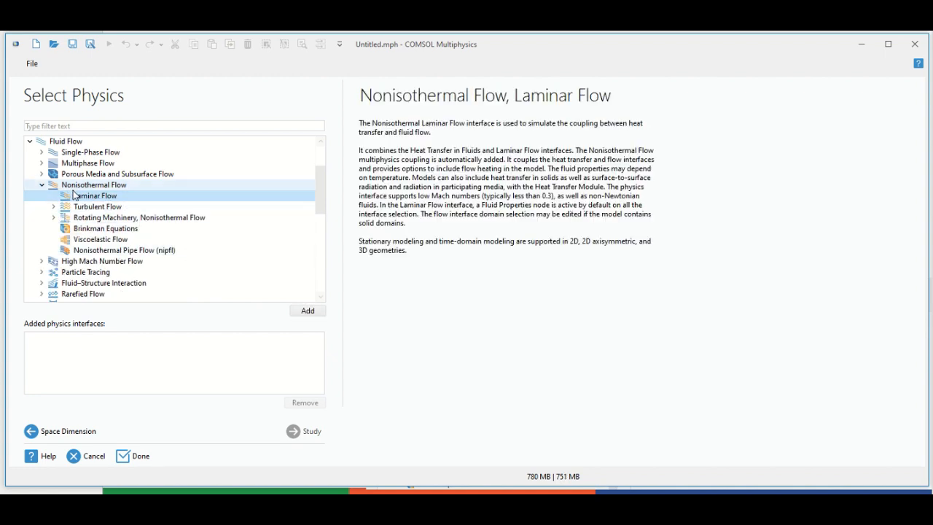
scroll(127, 191, "up", 1)
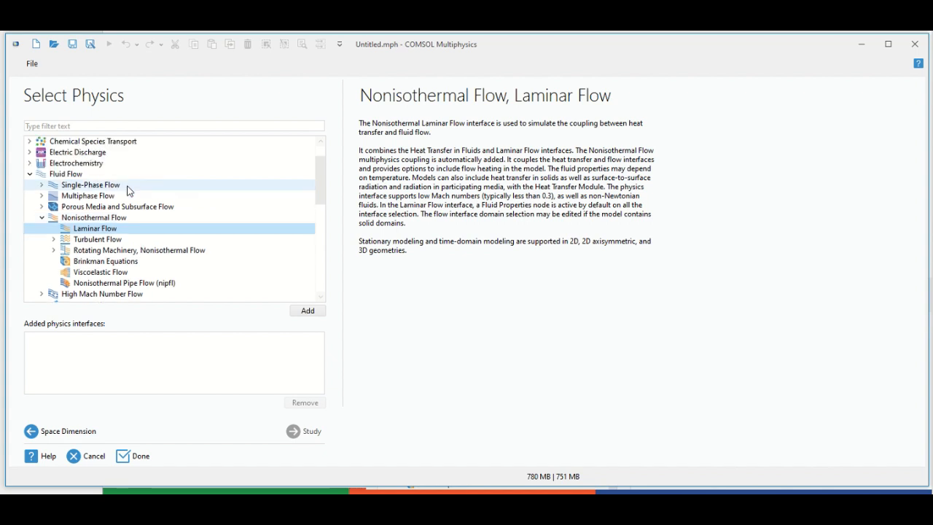
left_click(306, 311)
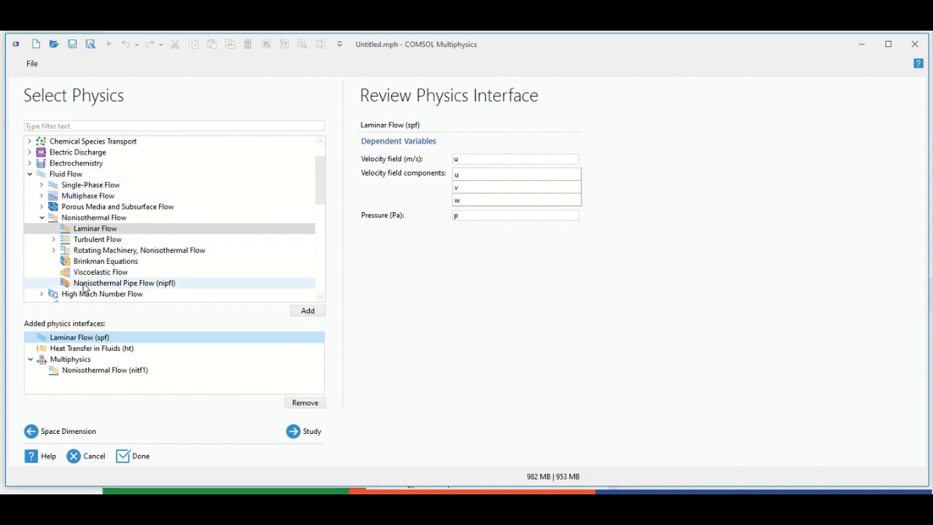
Step: Proceed to the study selection, choose a Stationary study, and finish the model setup
scroll(72, 190, "down", 5)
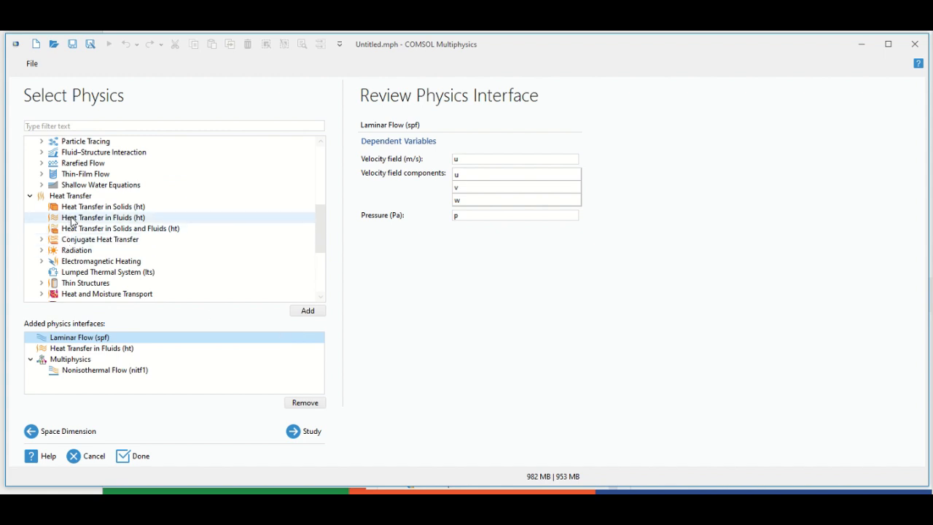
left_click(306, 432)
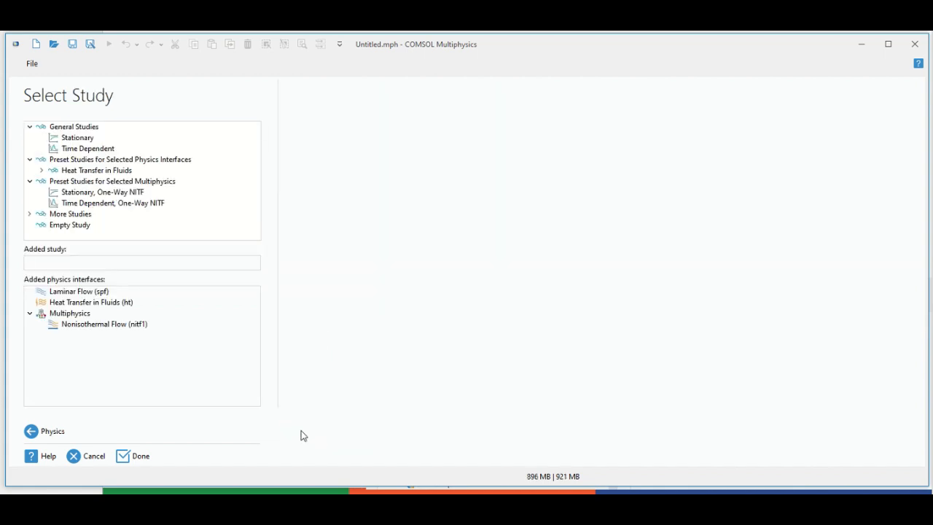
left_click(52, 138)
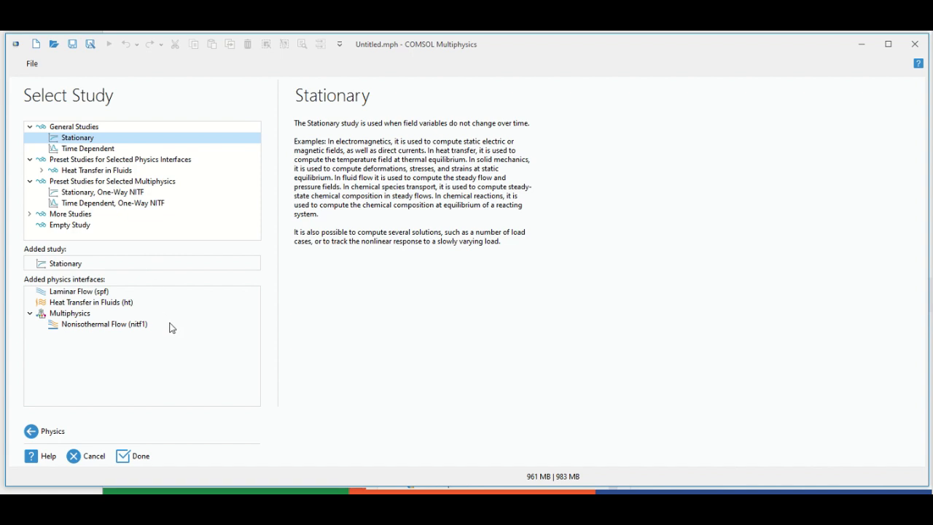
left_click(132, 459)
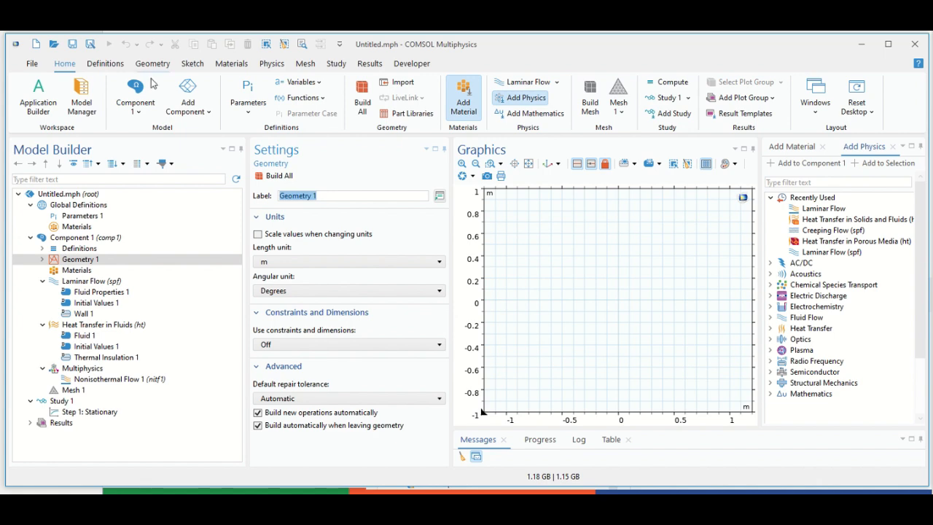
Step: Examine the geometry, materials, laminar flow, nonisothermal flow coupling, mesh and stationary study nodes in the model tree
left_click(73, 261)
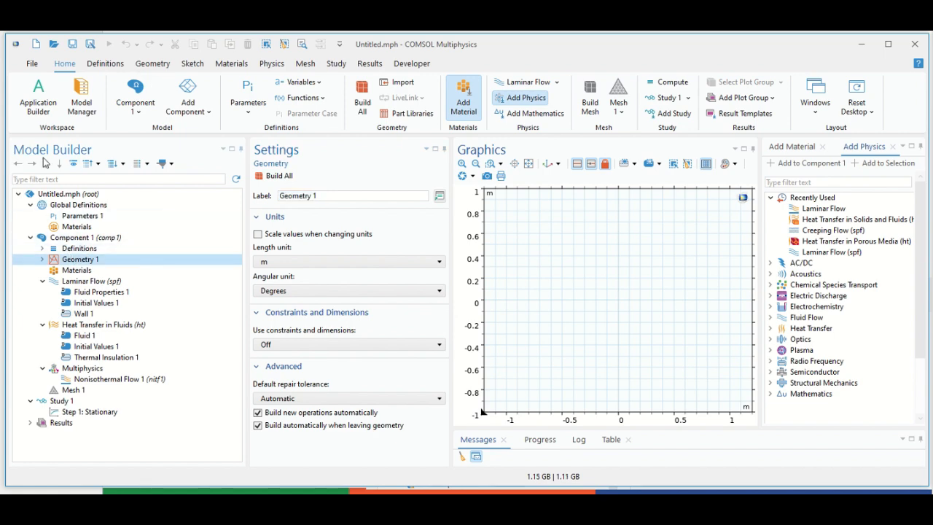
left_click(76, 271)
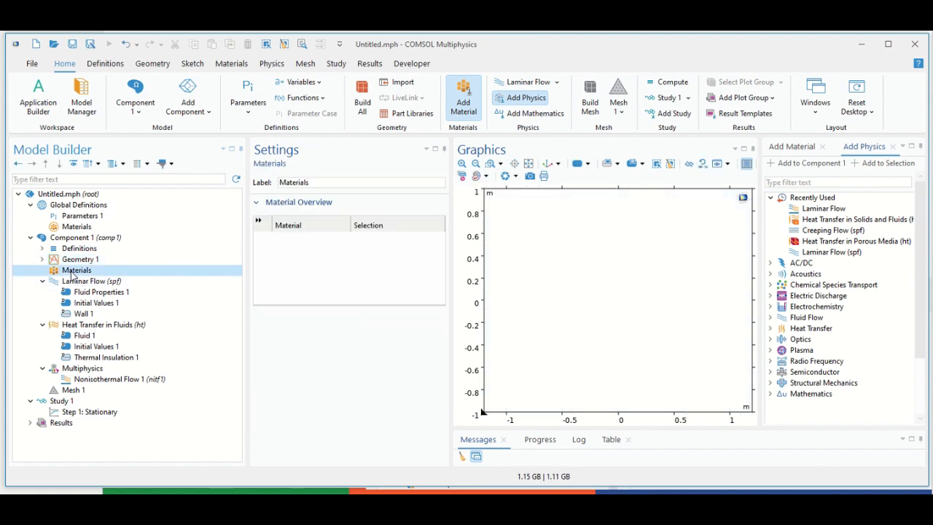
left_click(58, 283)
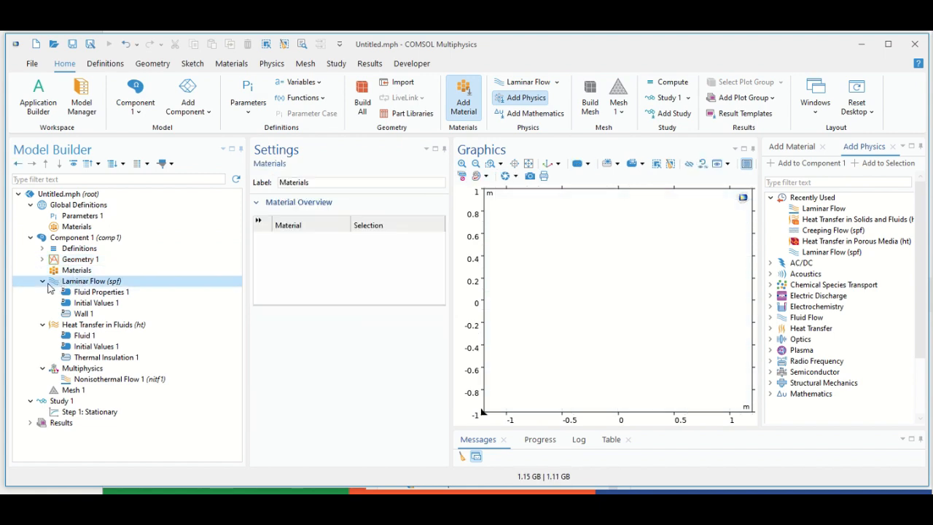
left_click(43, 325)
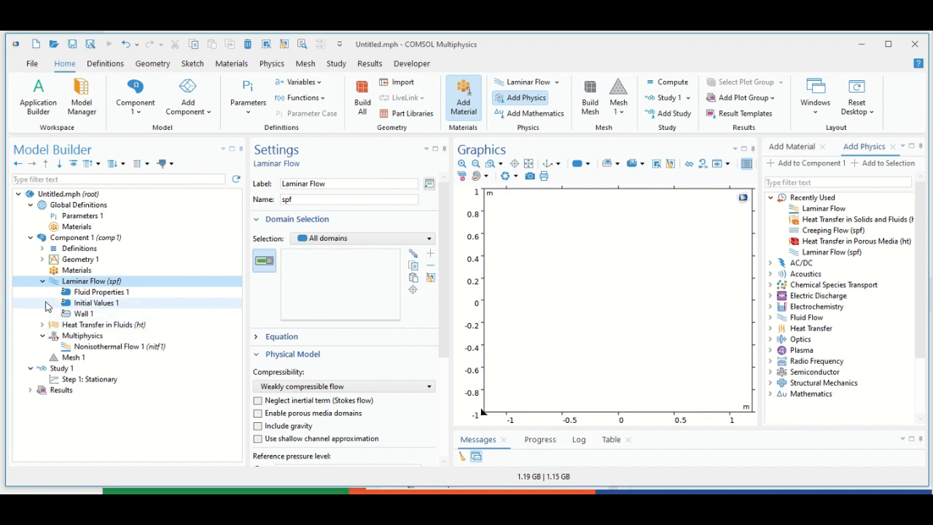
left_click(42, 281)
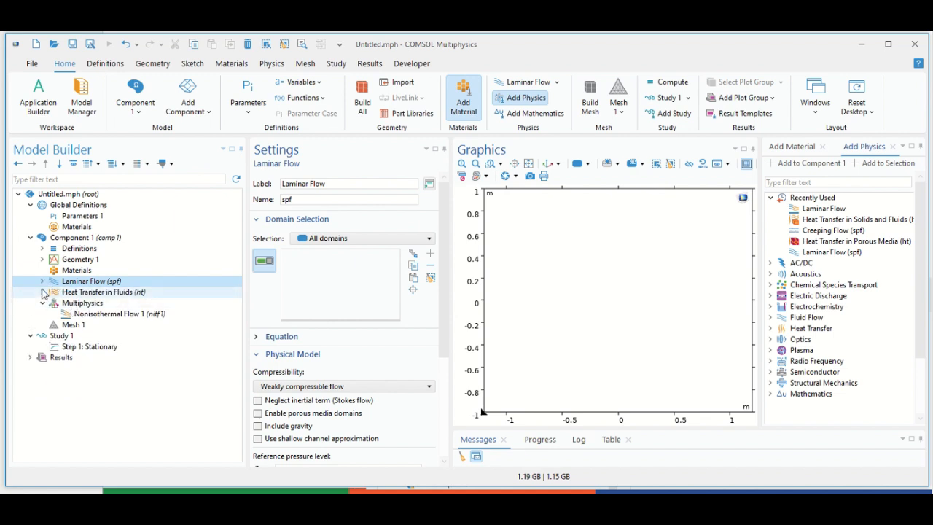
left_click(70, 317)
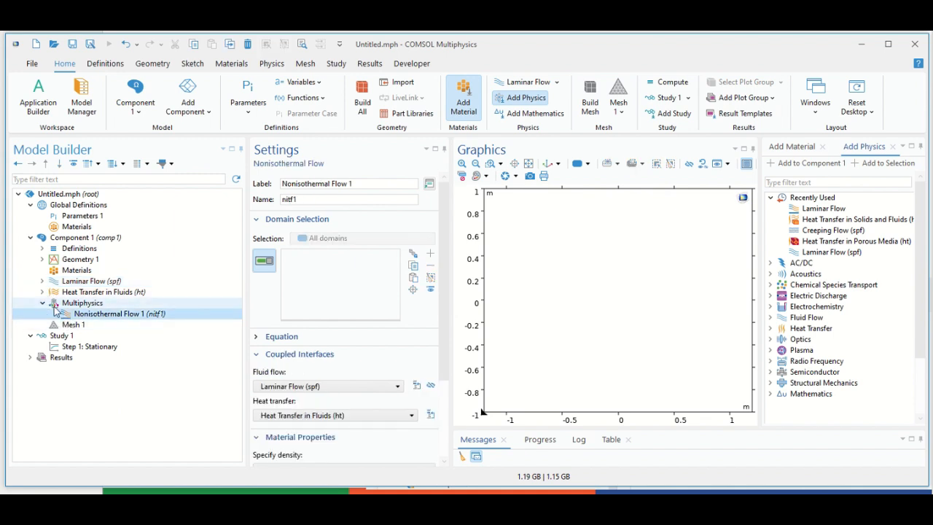
left_click(60, 326)
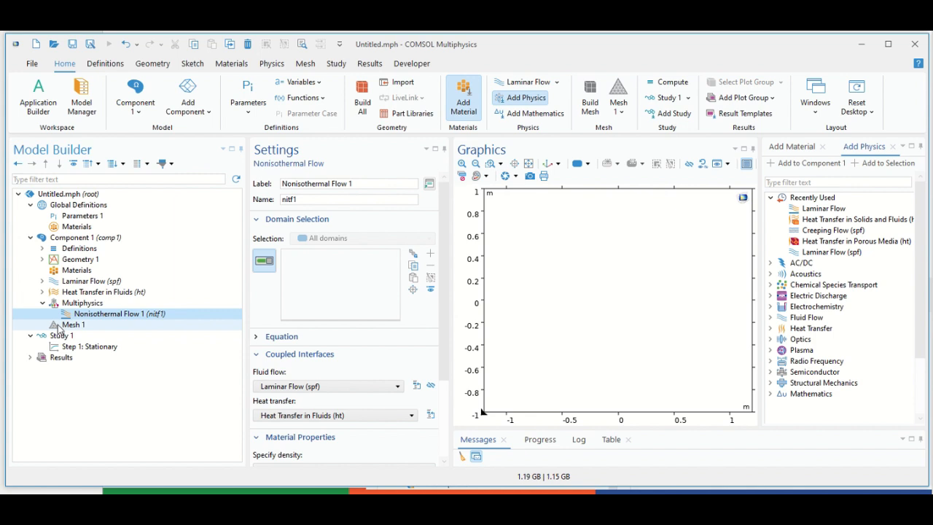
left_click(61, 336)
left_click(62, 347)
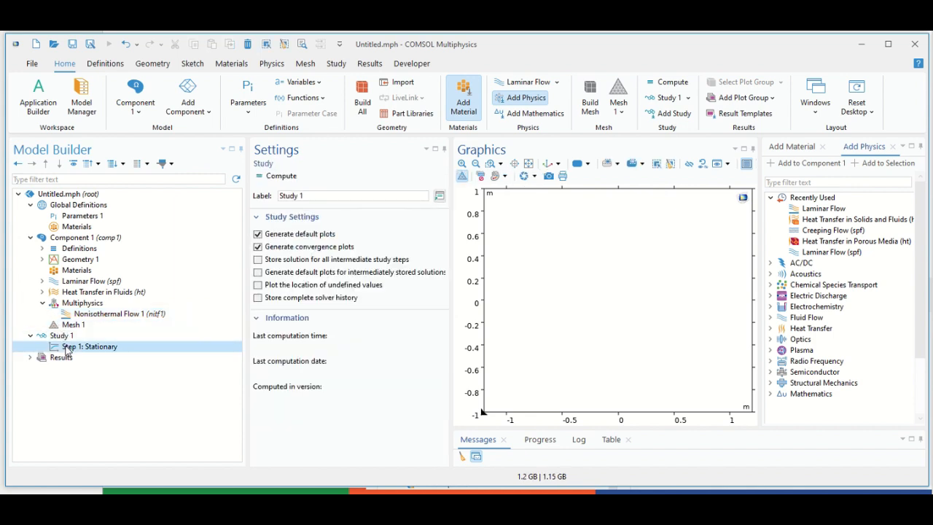
left_click(62, 336)
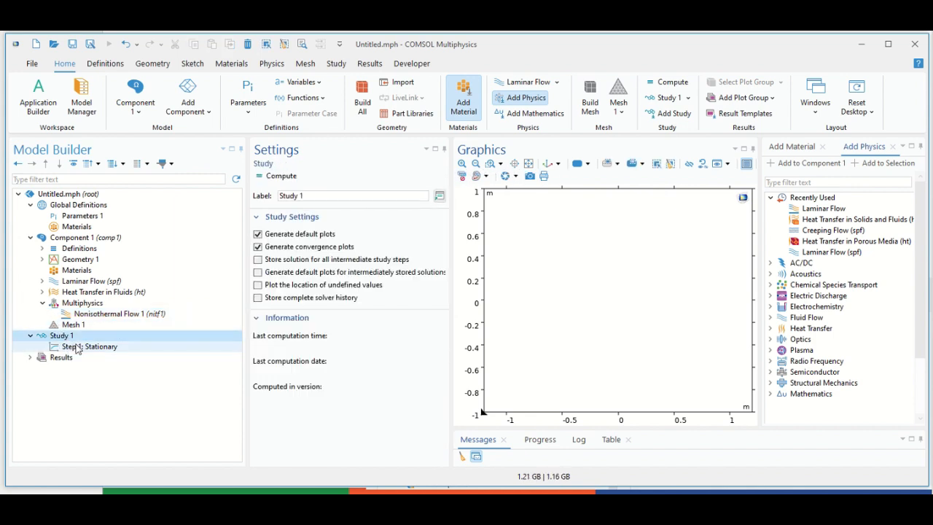
left_click(73, 347)
left_click(65, 335)
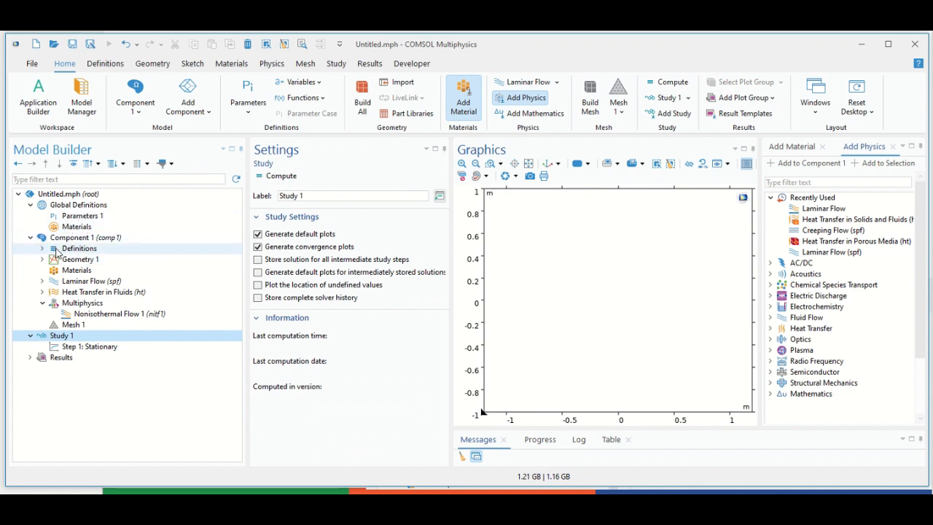
Step: Add a rectangle to Geometry 1 with width 0.1 m and height 0.4 m, and build it
left_click(43, 259)
left_click(89, 270)
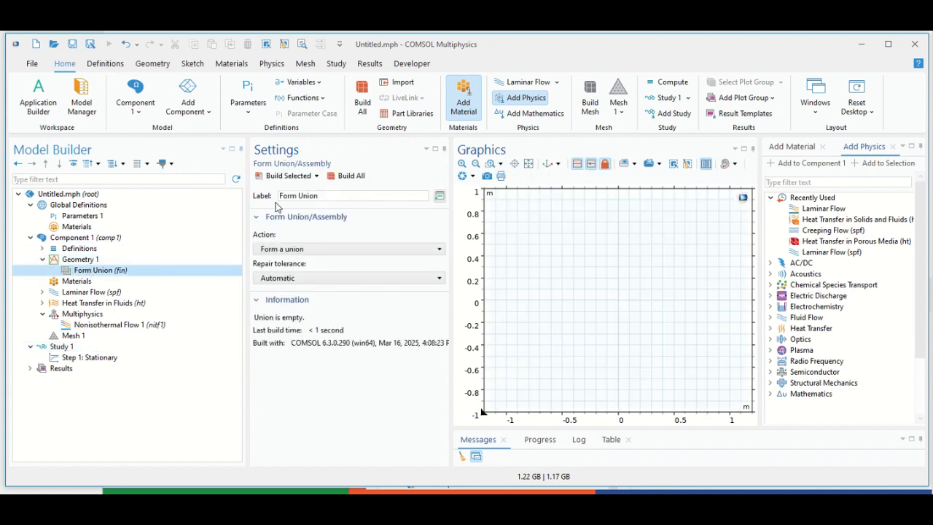
right_click(72, 261)
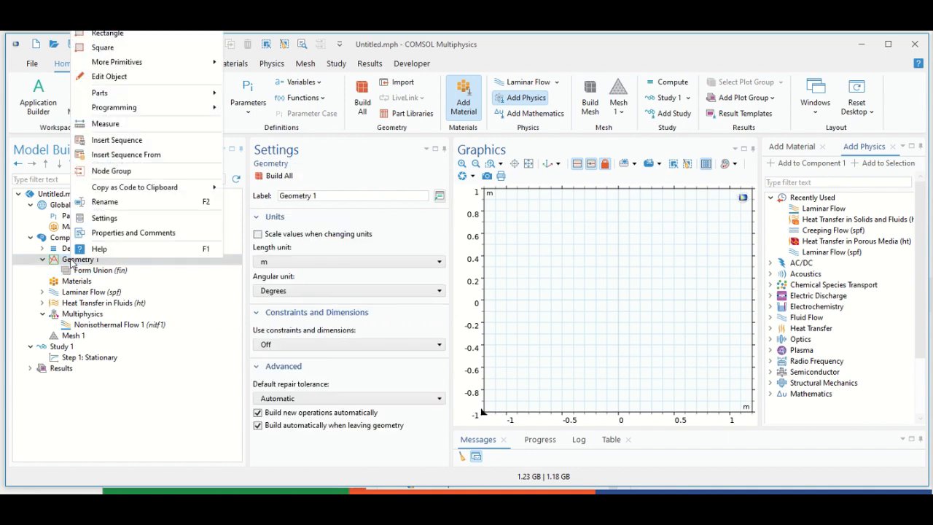
left_click(102, 35)
left_click(309, 277)
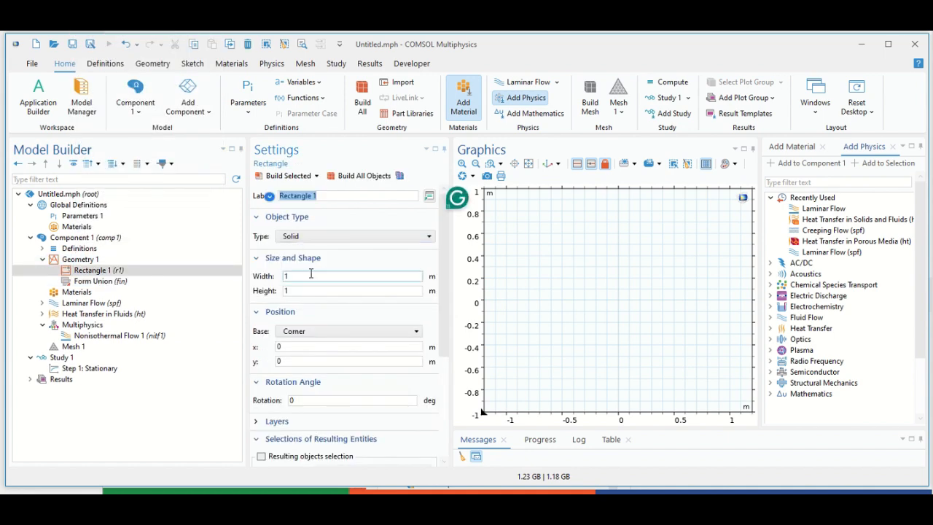
key("BackSpace")
type("0.")
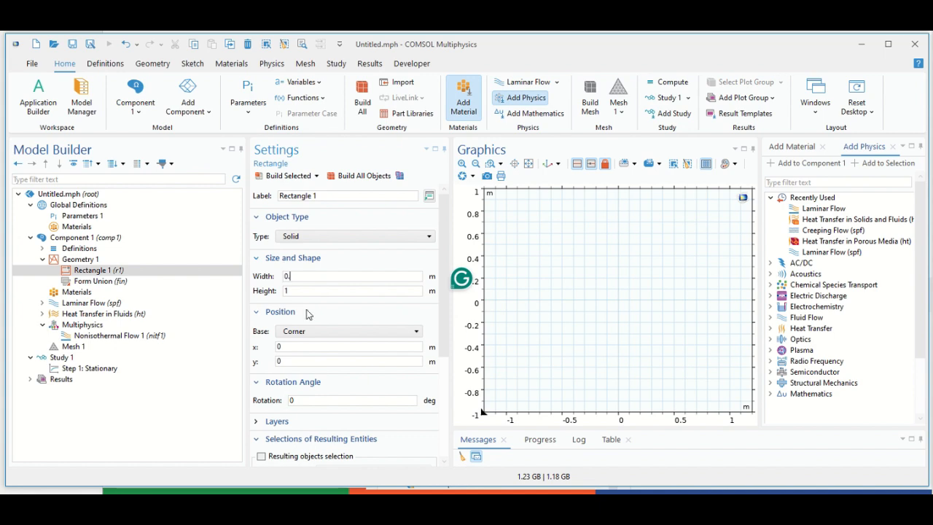
type("1")
key("Tab")
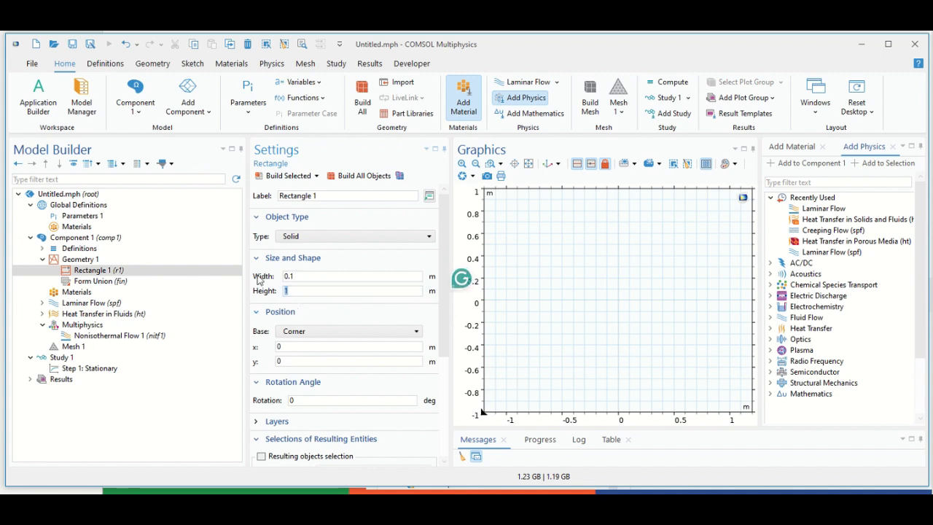
type("0.4")
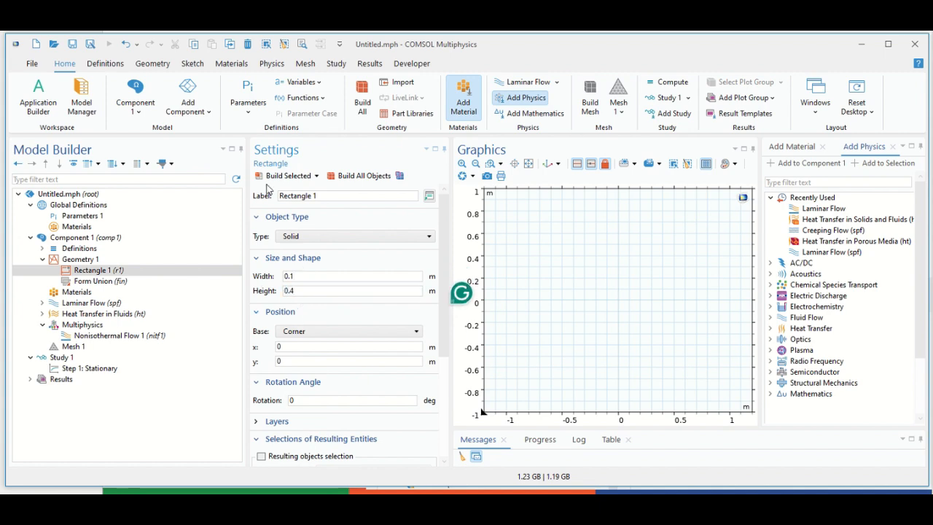
left_click(280, 177)
Step: Set the rectangle's width to 0.4 m and height to 0.1 m, and rebuild it
left_click(305, 279)
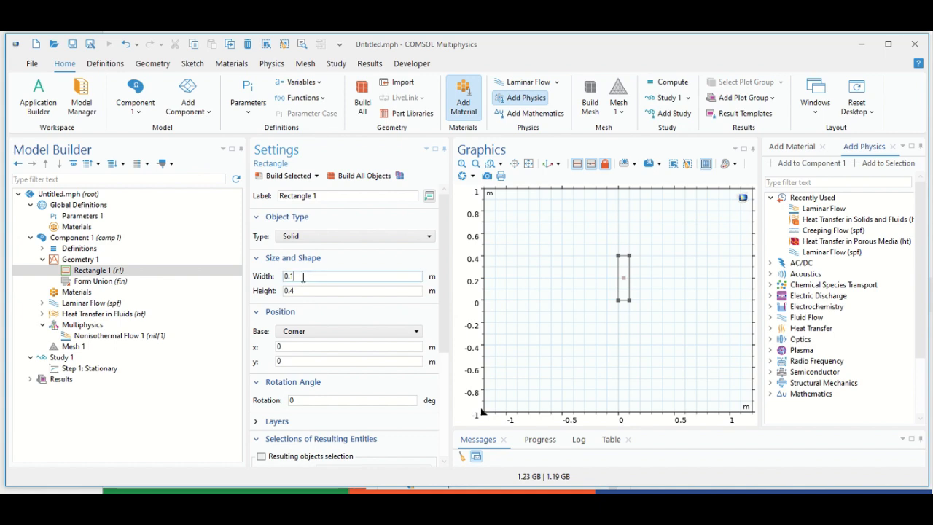
key("BackSpace")
type("4")
left_click(307, 290)
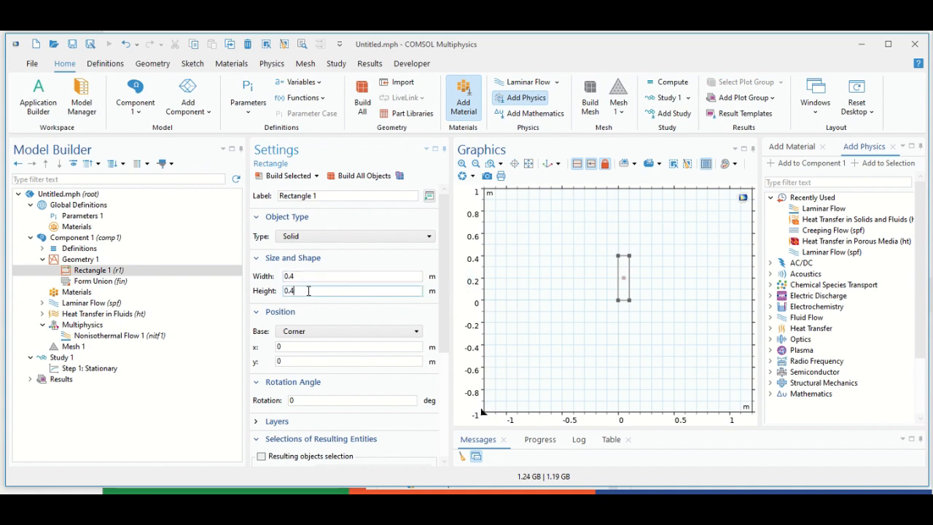
key("BackSpace")
type("1")
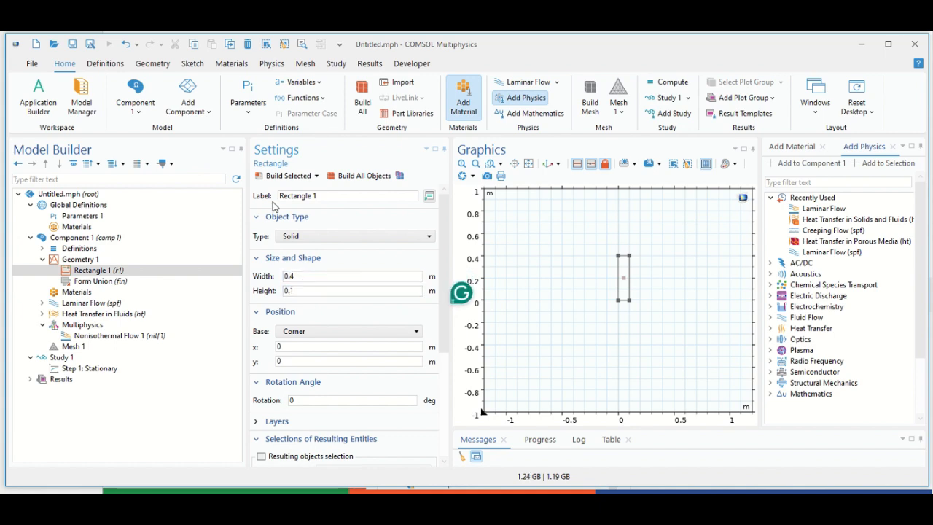
left_click(284, 175)
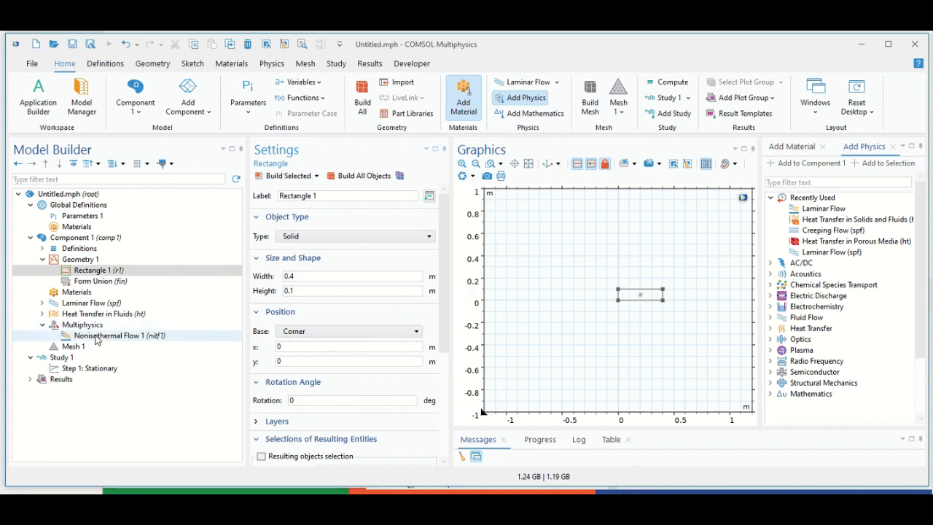
Step: Add Water from the Liquids group of the Liquids and Gases material library to the component
left_click(70, 229)
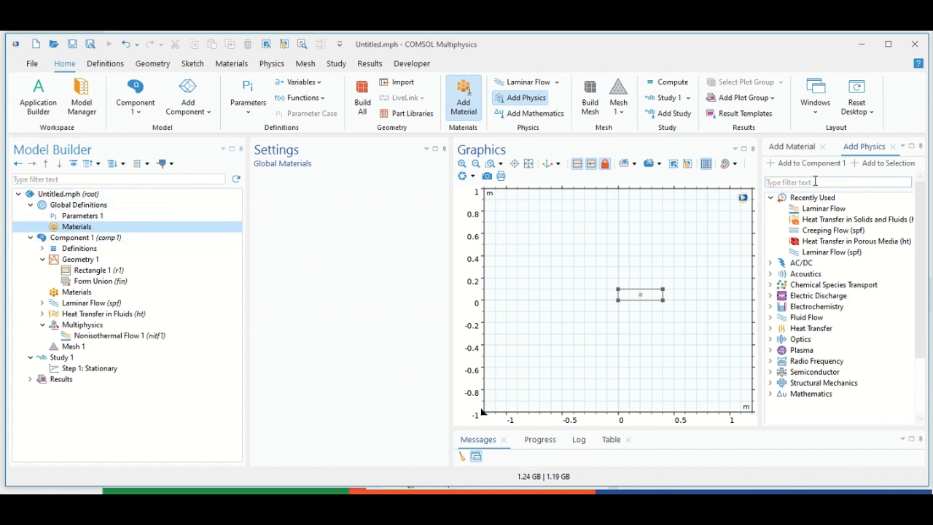
right_click(72, 232)
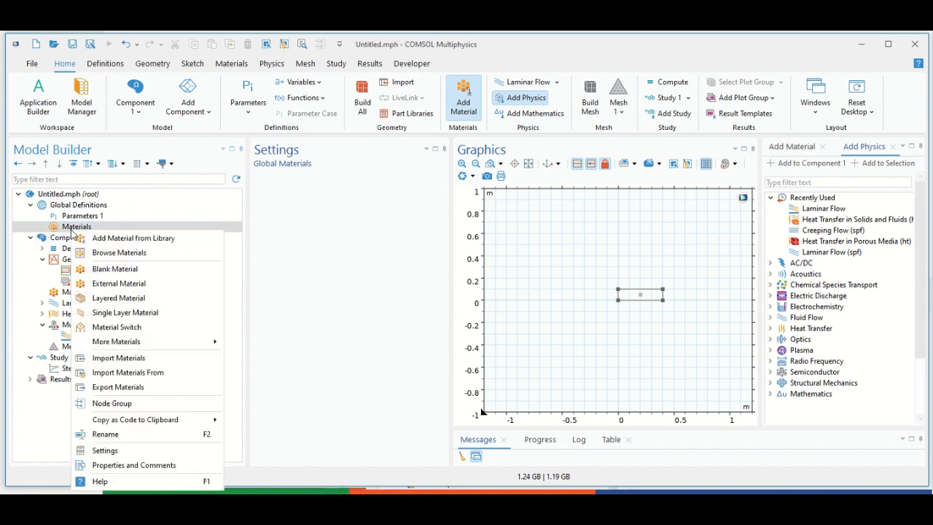
left_click(110, 238)
scroll(795, 236, "down", 1)
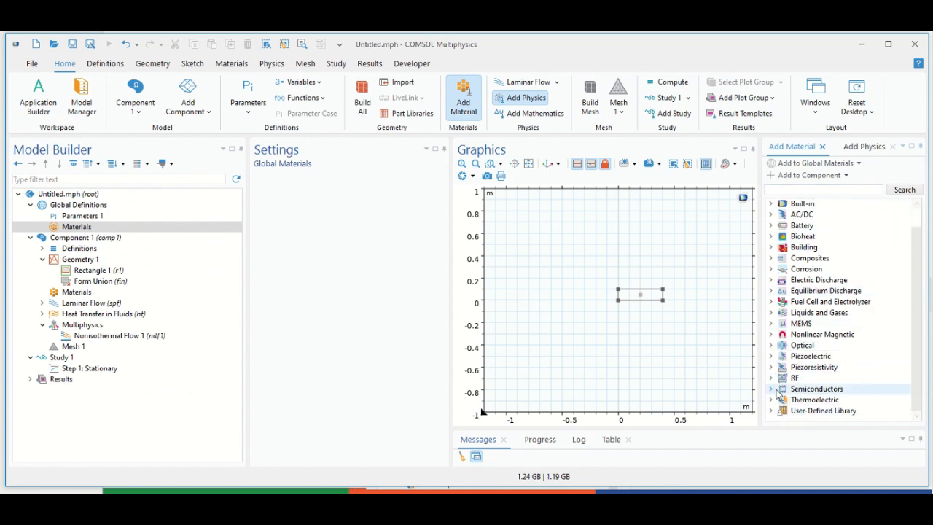
left_click(796, 190)
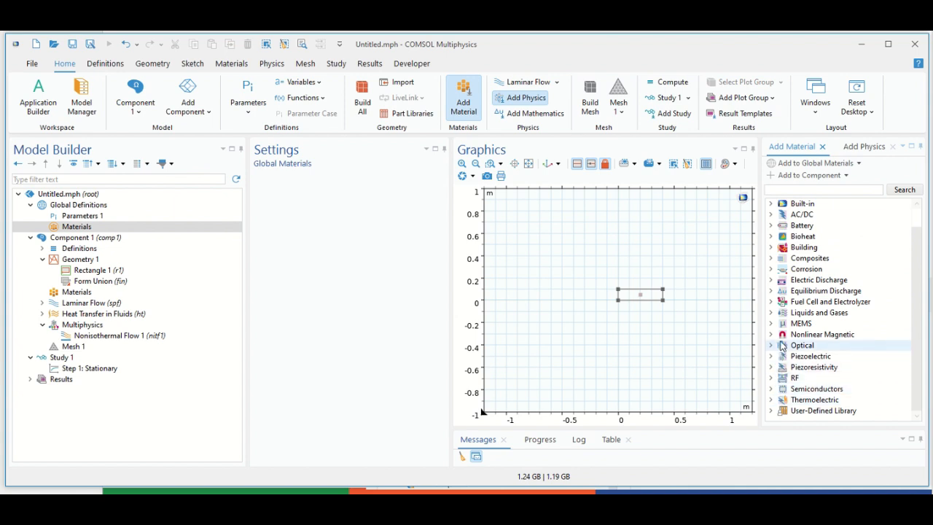
left_click(771, 312)
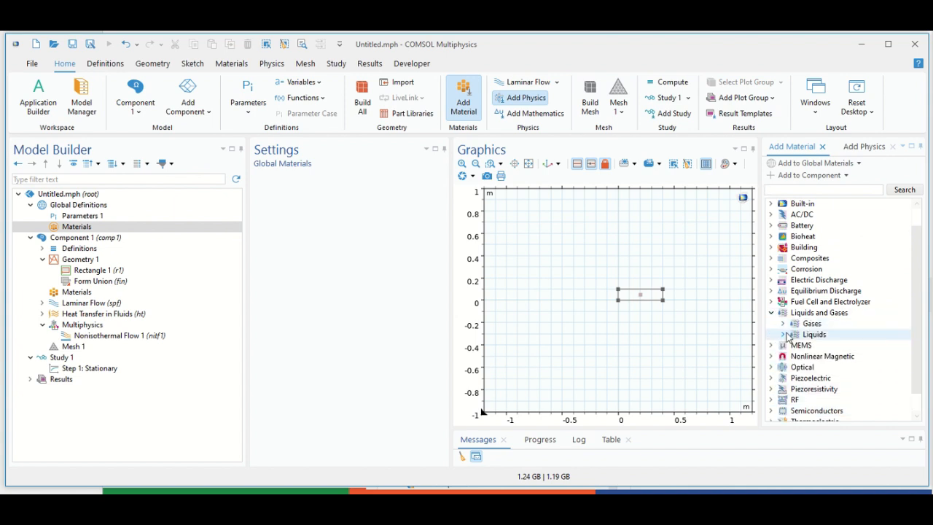
left_click(784, 335)
scroll(809, 343, "down", 2)
left_click(824, 388)
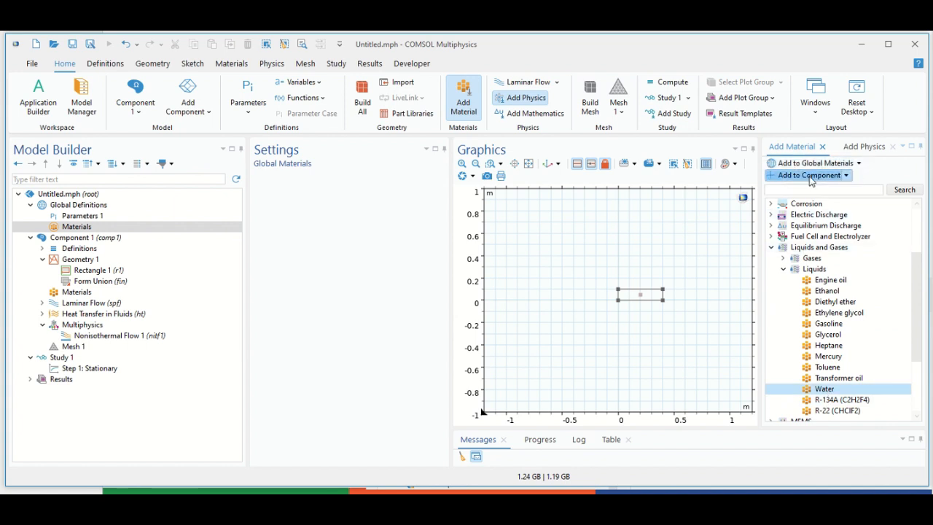
left_click(809, 176)
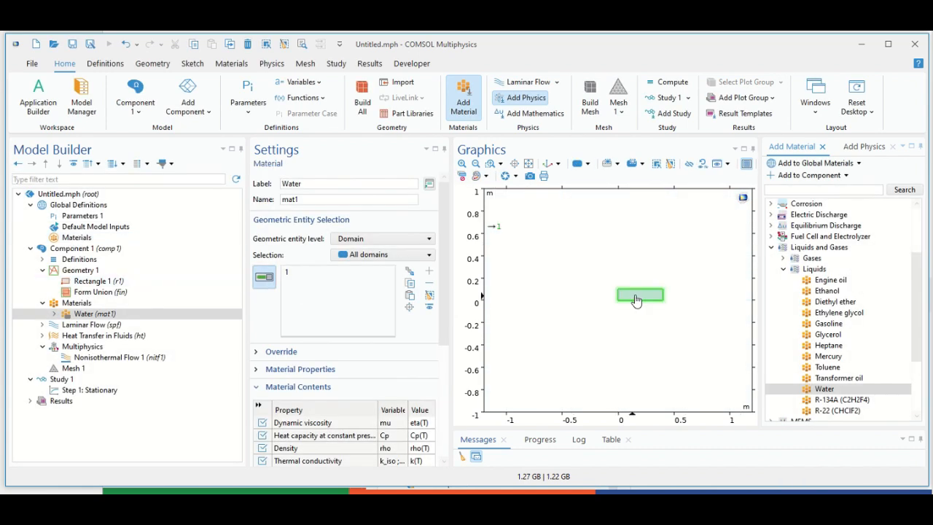
scroll(359, 385, "down", 3)
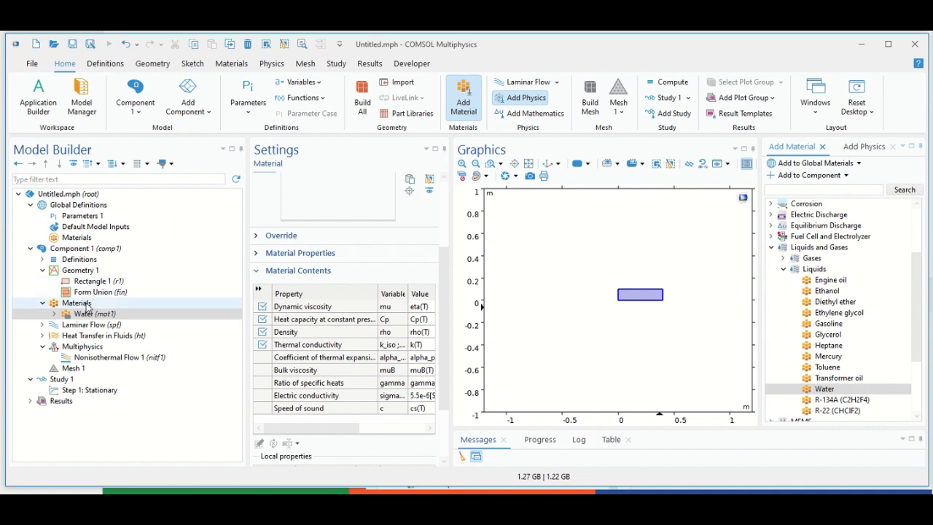
Step: Add an Inlet condition to Laminar Flow and set its normal inflow velocity to u1
left_click(42, 324)
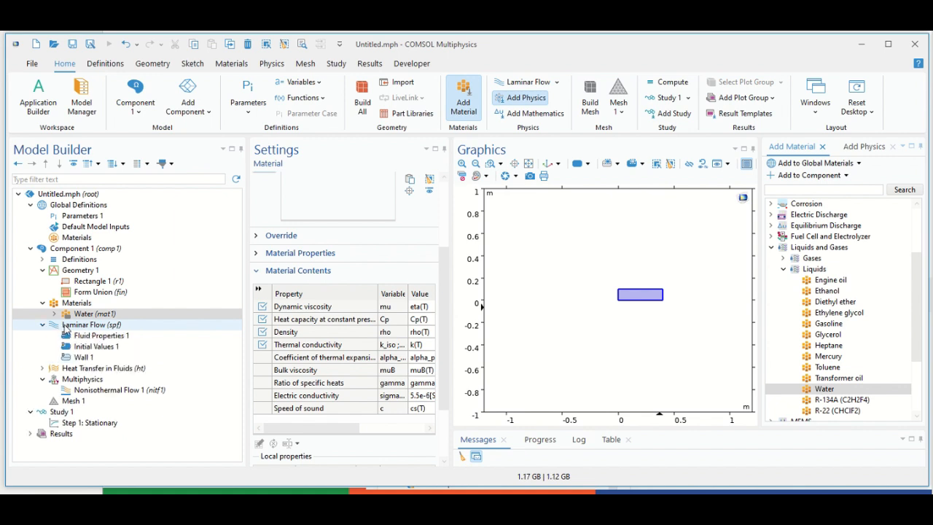
left_click(67, 326)
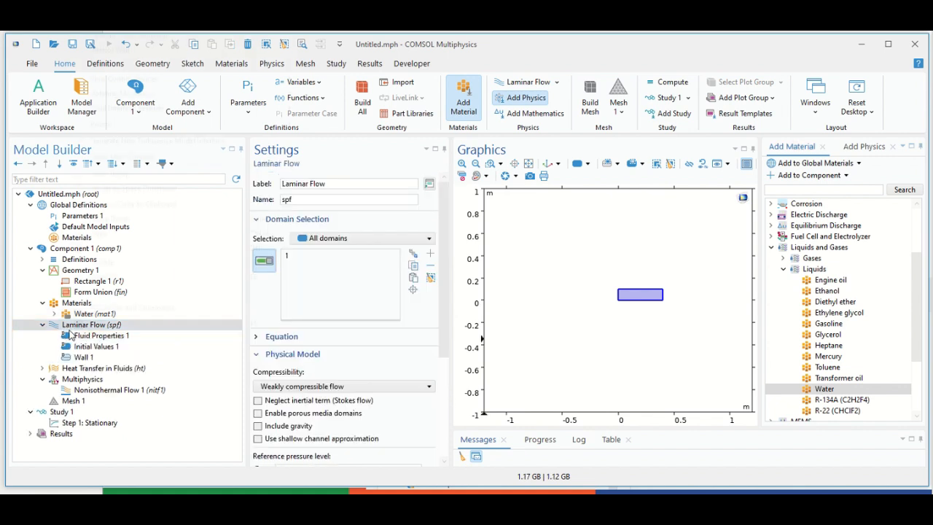
right_click(69, 329)
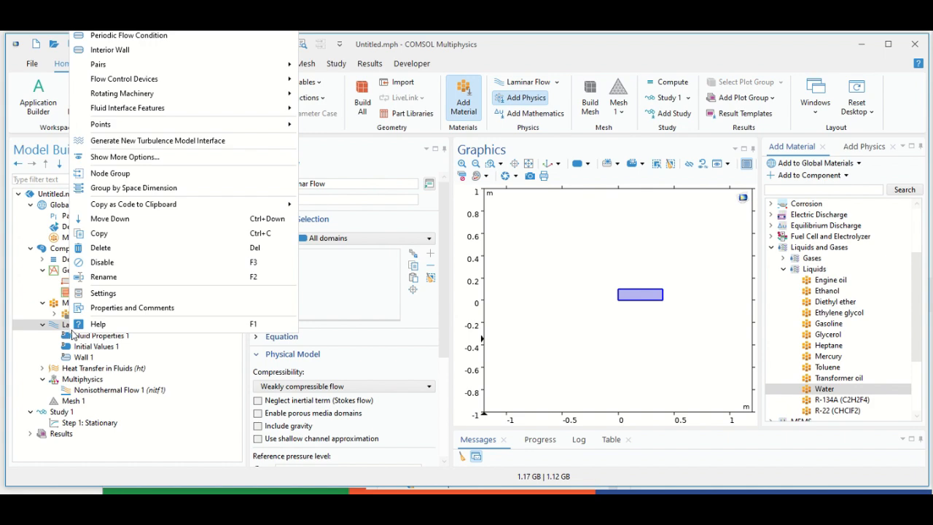
left_click(524, 53)
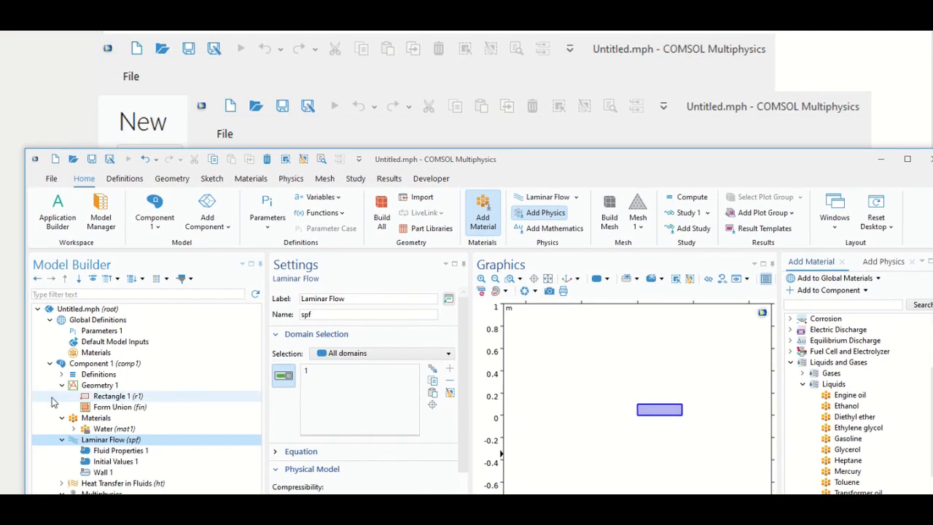
right_click(86, 441)
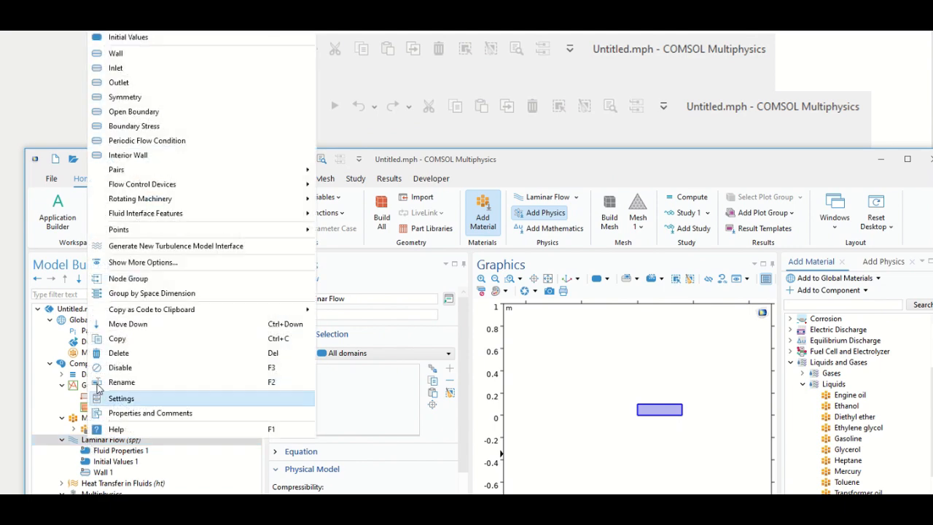
left_click(135, 68)
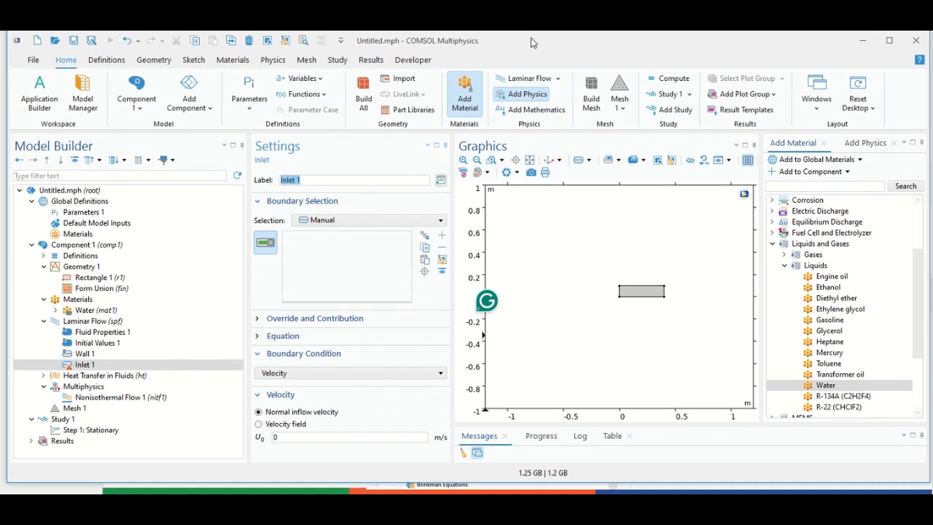
double_click(290, 437)
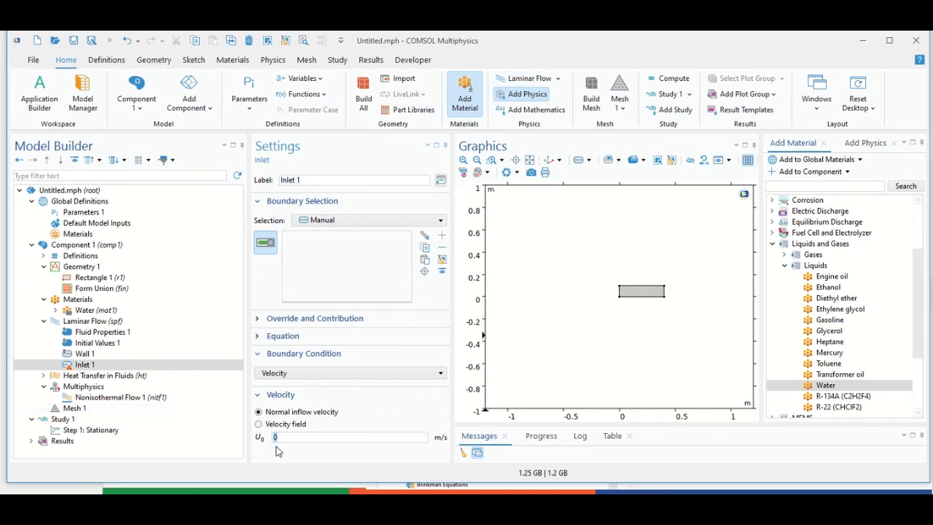
type("0")
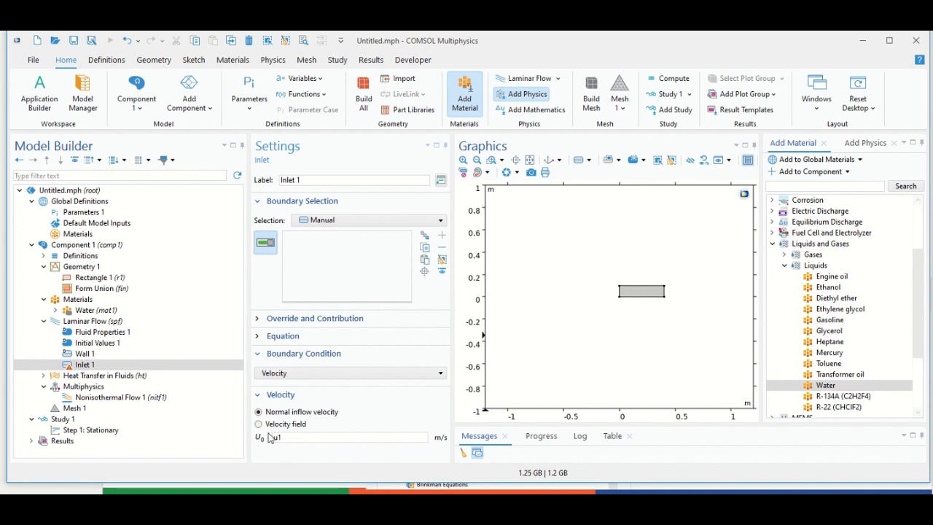
double_click(305, 437)
Step: Define a global parameter u1 with the expression 0.01[m/s]
left_click(102, 213)
left_click(288, 238)
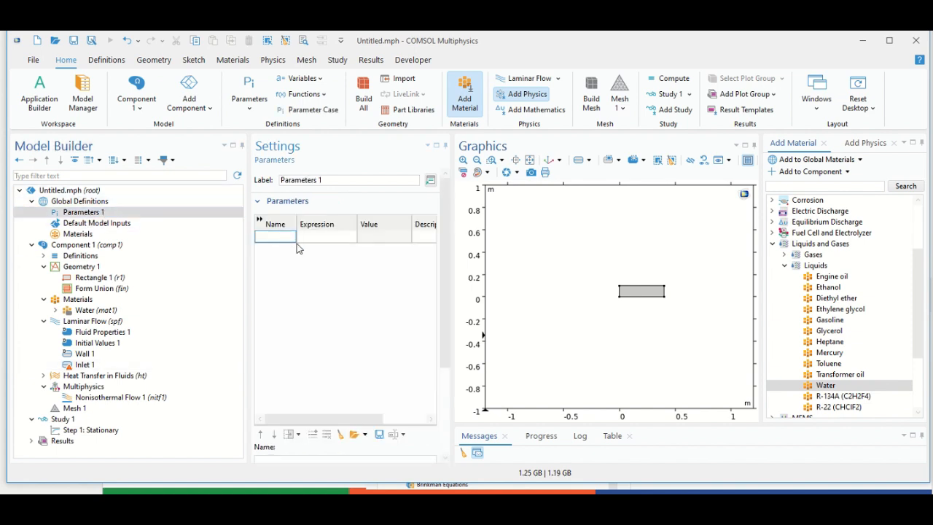
type("u1")
left_click(314, 237)
type("0")
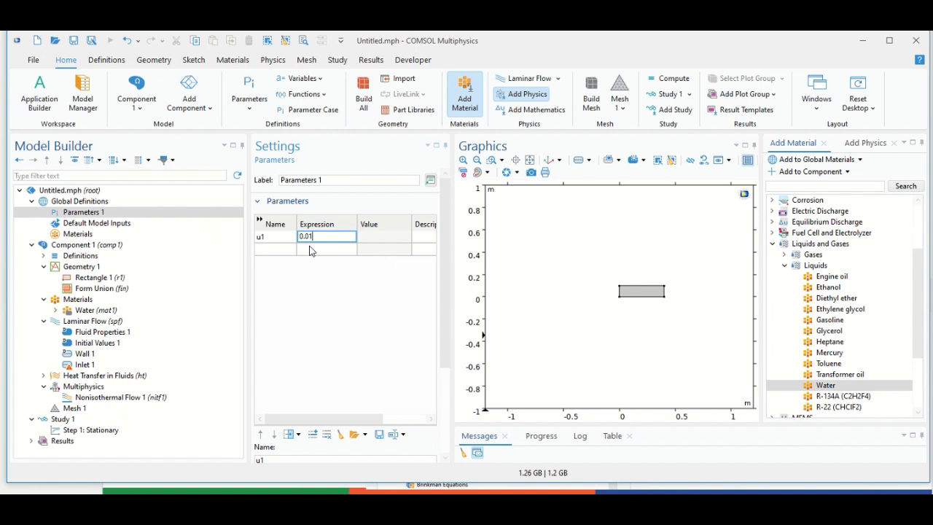
type(".01[m/s]")
left_click(287, 262)
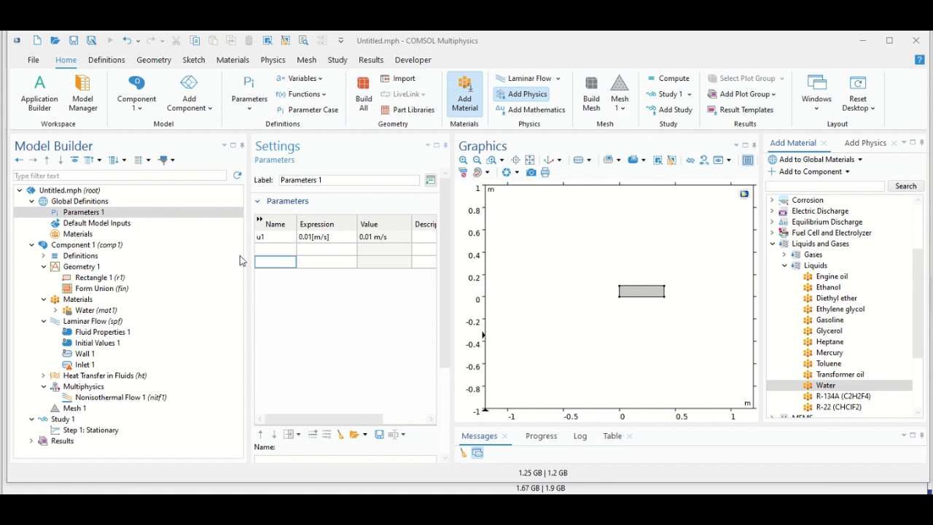
Step: Assign the rectangle's left edge to the Laminar Flow inlet
left_click(99, 366)
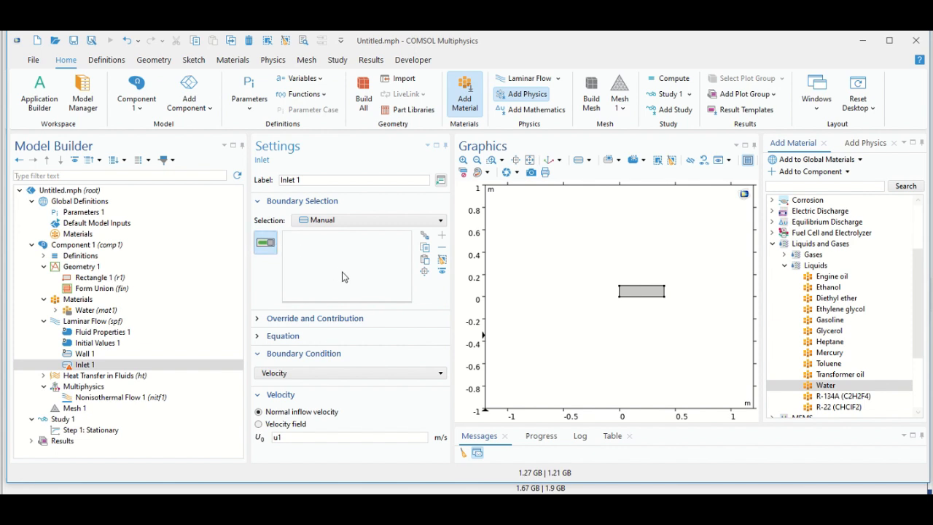
left_click(619, 292)
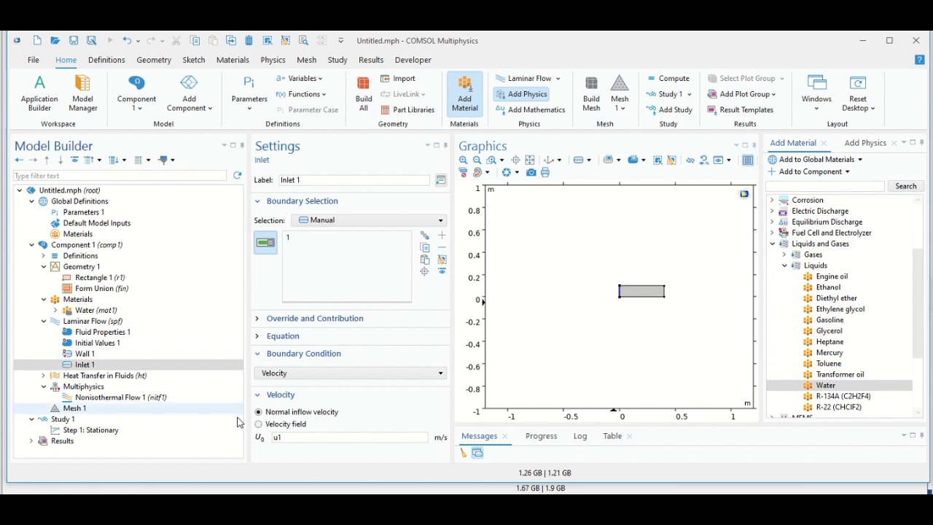
Step: Add a pressure Outlet condition to Laminar Flow and assign the rectangle's right edge to it
left_click(93, 321)
right_click(94, 322)
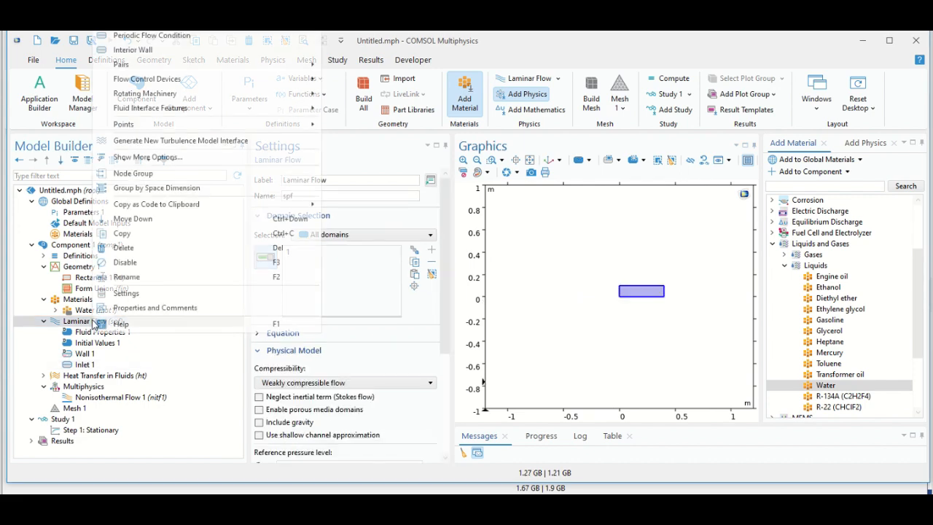
left_click(578, 40)
left_click_drag(567, 46, 573, 161)
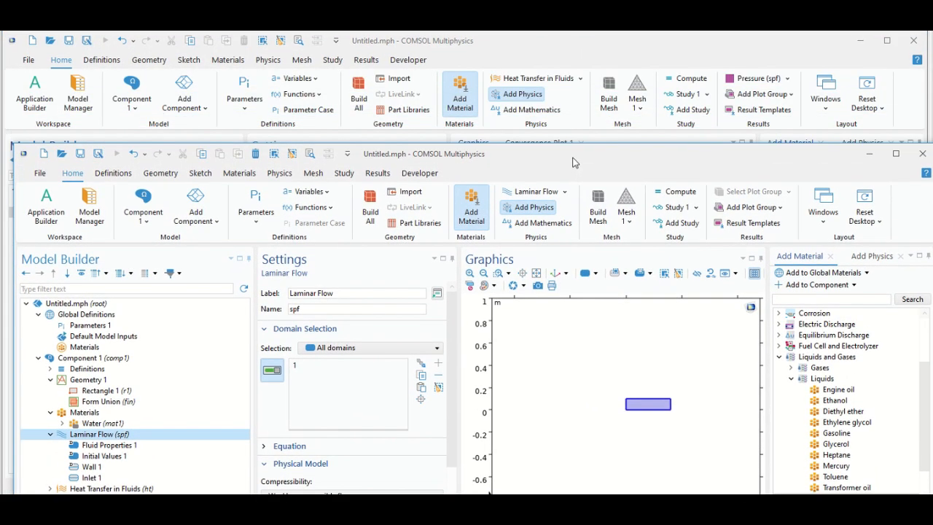
right_click(80, 432)
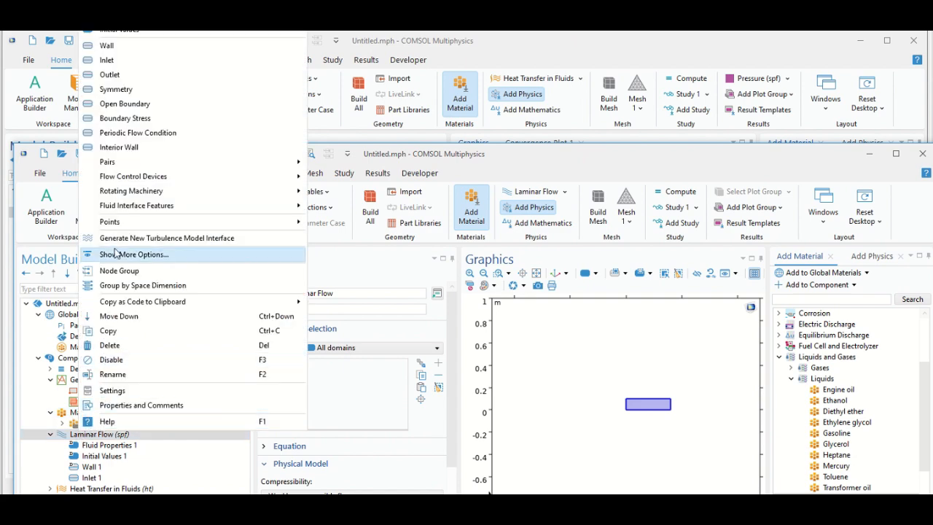
left_click(110, 75)
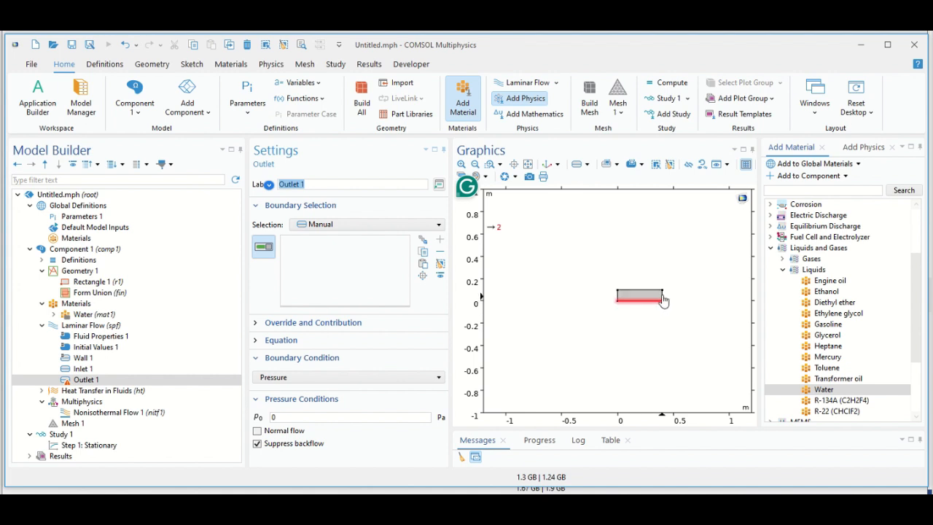
left_click(520, 165)
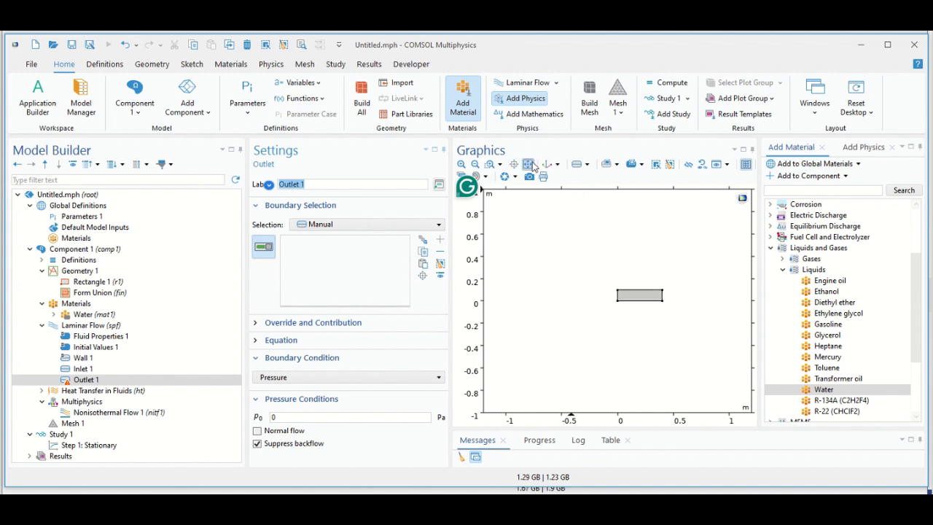
left_click(742, 306)
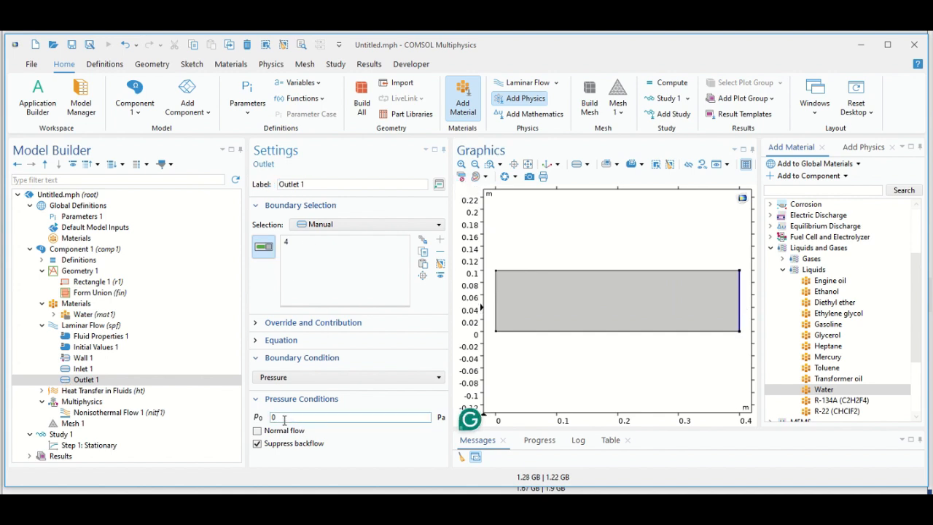
left_click_drag(277, 419, 271, 423)
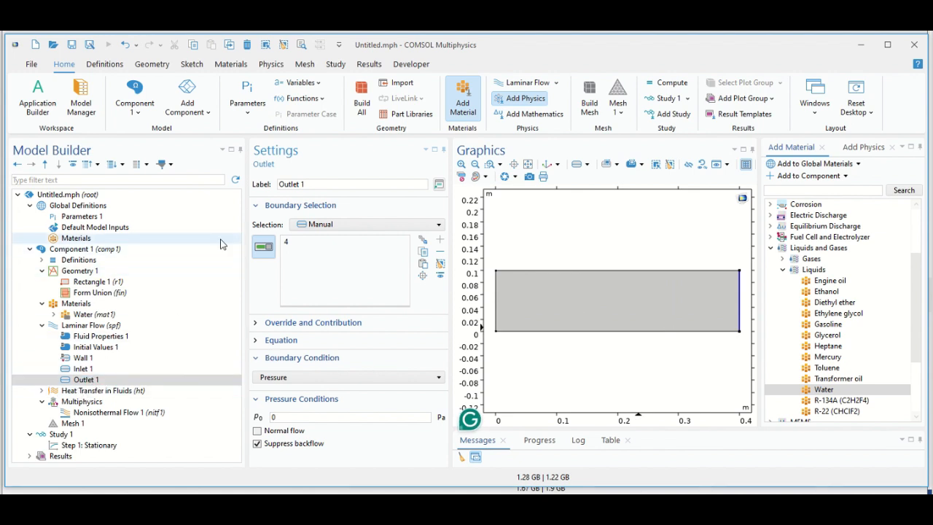
Step: Add a Temperature condition to Heat Transfer in Fluids and assign the rectangle's left edge to it
left_click(73, 392)
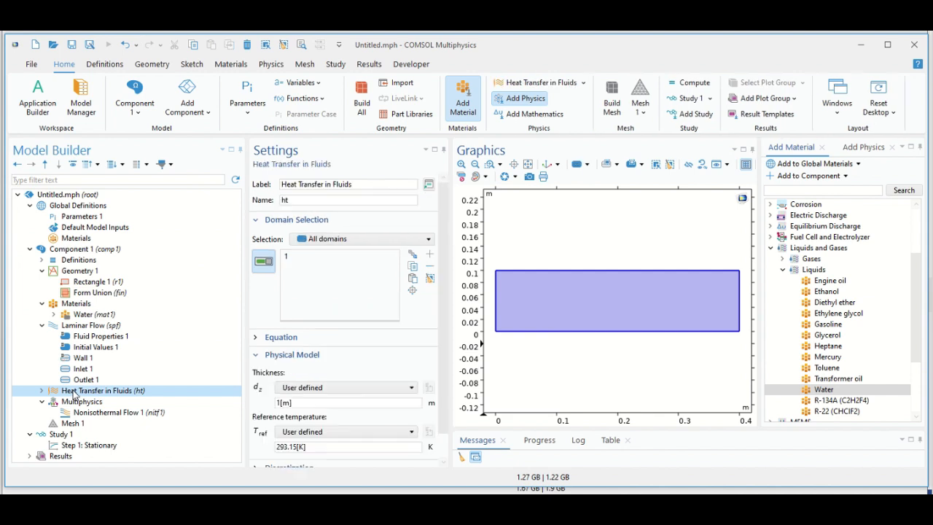
left_click(41, 392)
scroll(40, 394, "down", 1)
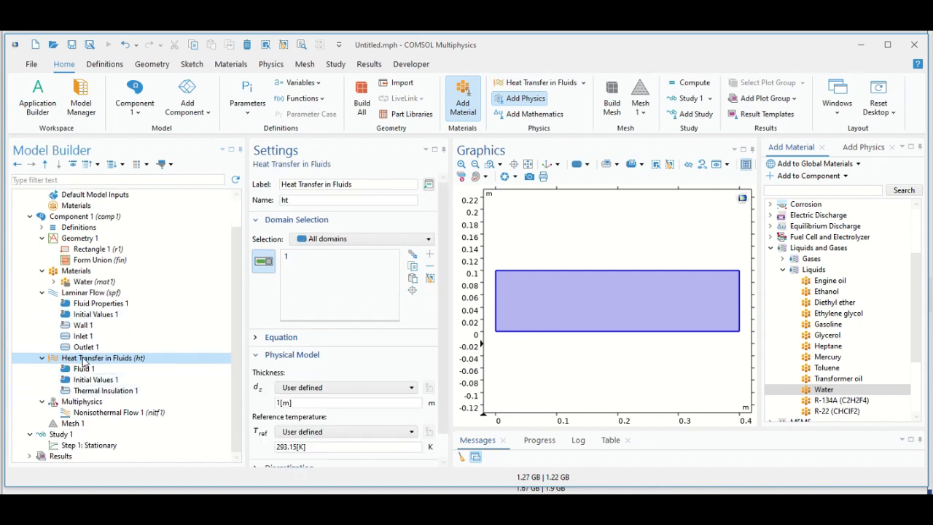
right_click(84, 362)
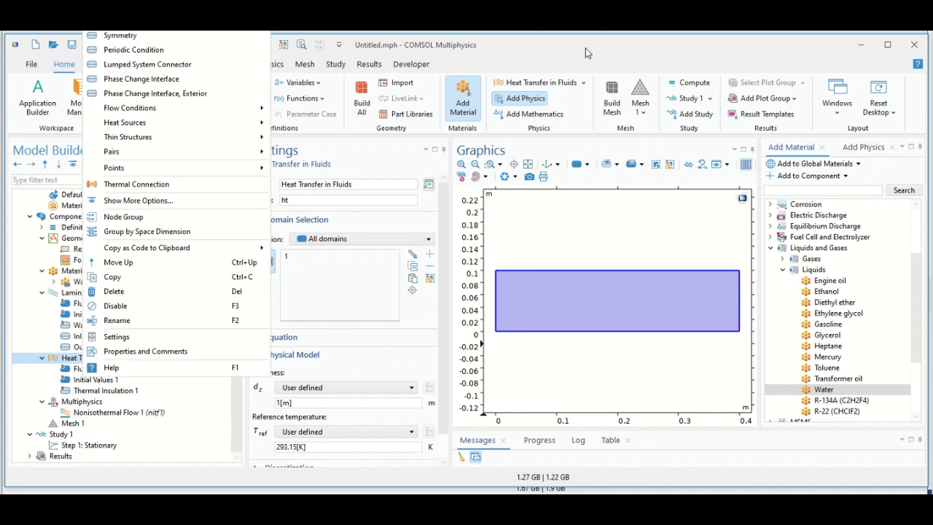
left_click(532, 47)
left_click_drag(532, 47, 556, 141)
right_click(111, 442)
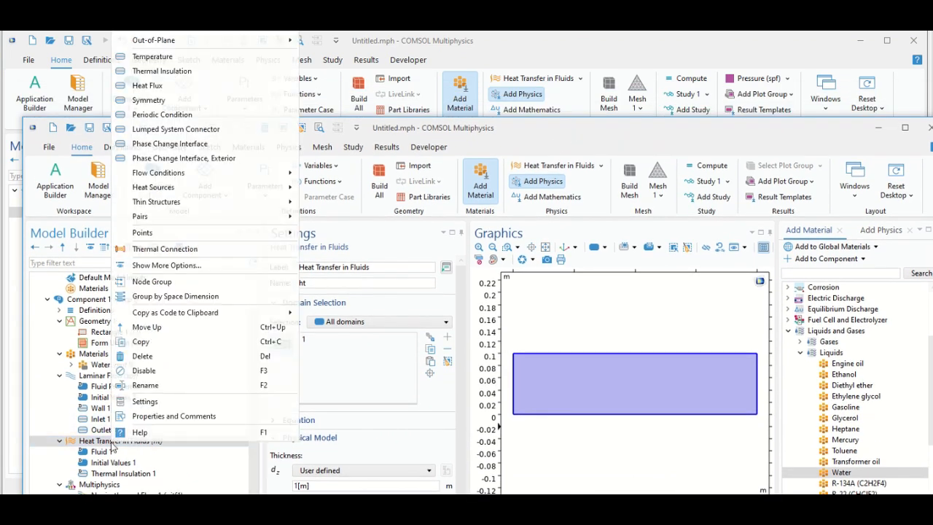
left_click(175, 58)
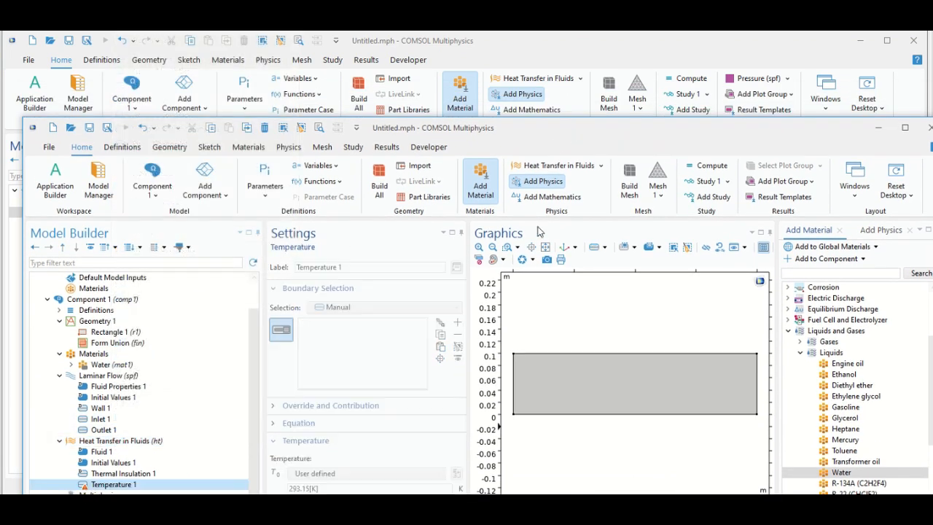
left_click(513, 384)
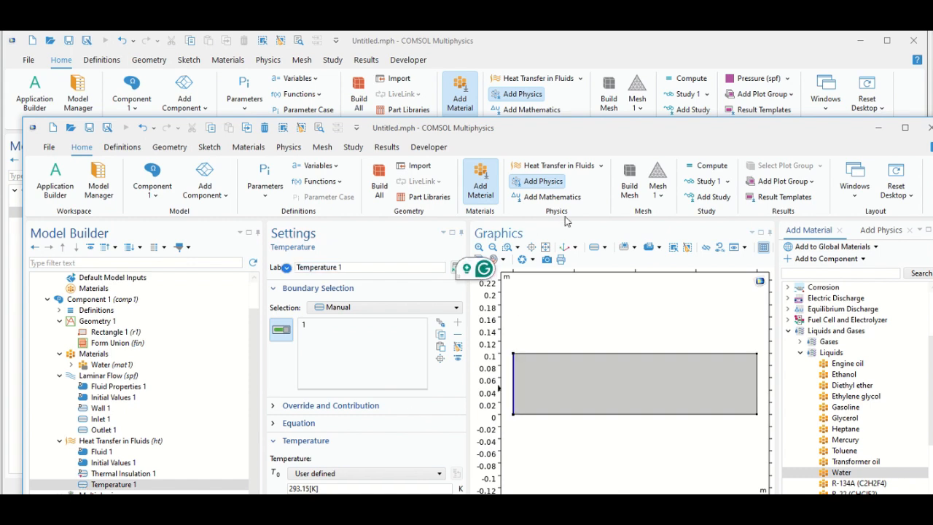
left_click_drag(610, 142, 588, 59)
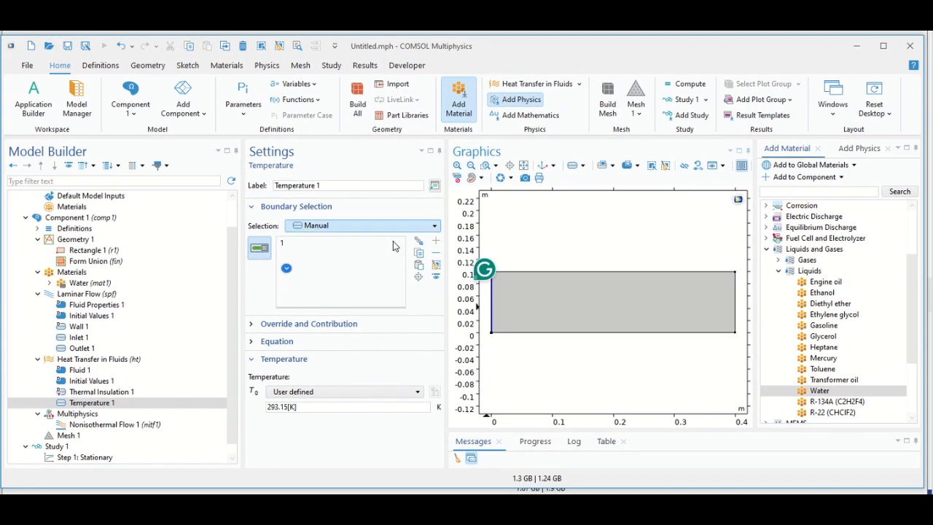
Step: Set the user-defined temperature of the left-edge Temperature condition to 300[K]
left_click(290, 407)
left_click_drag(289, 406, 256, 412)
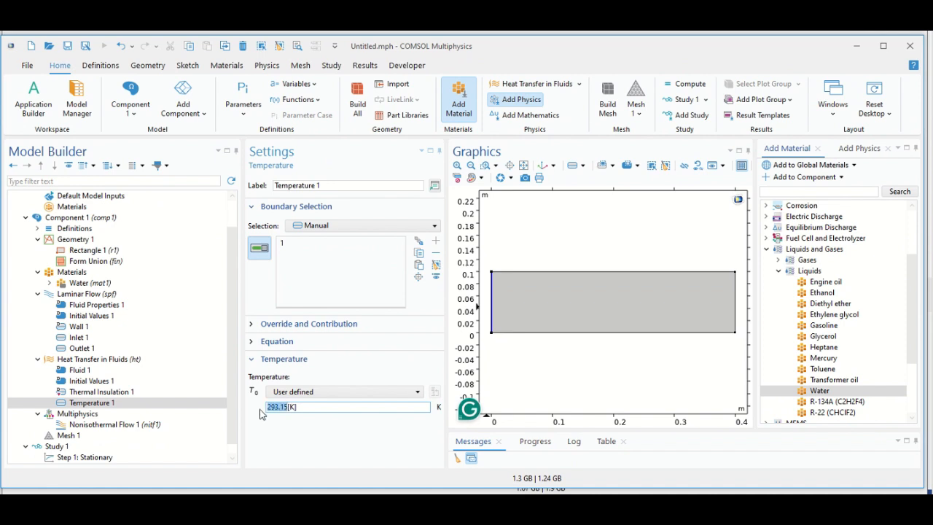
type("3")
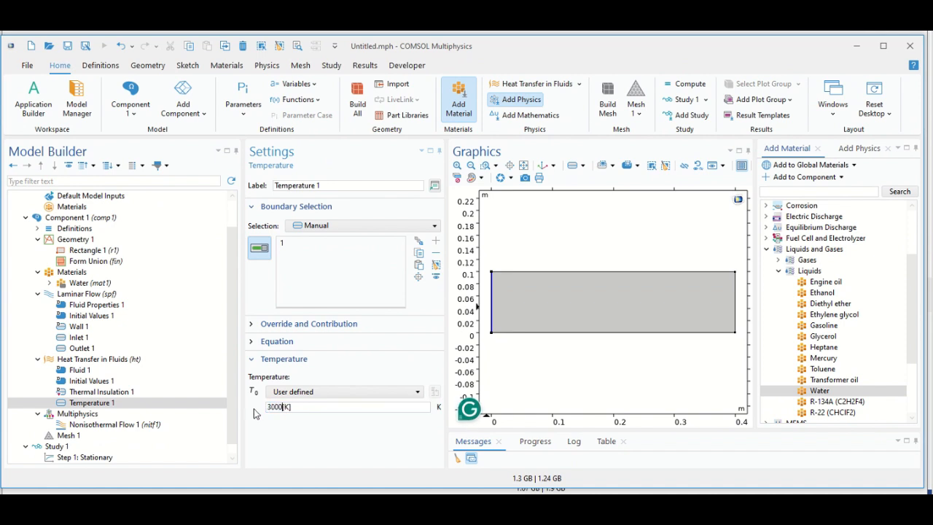
type("000")
key("BackSpace")
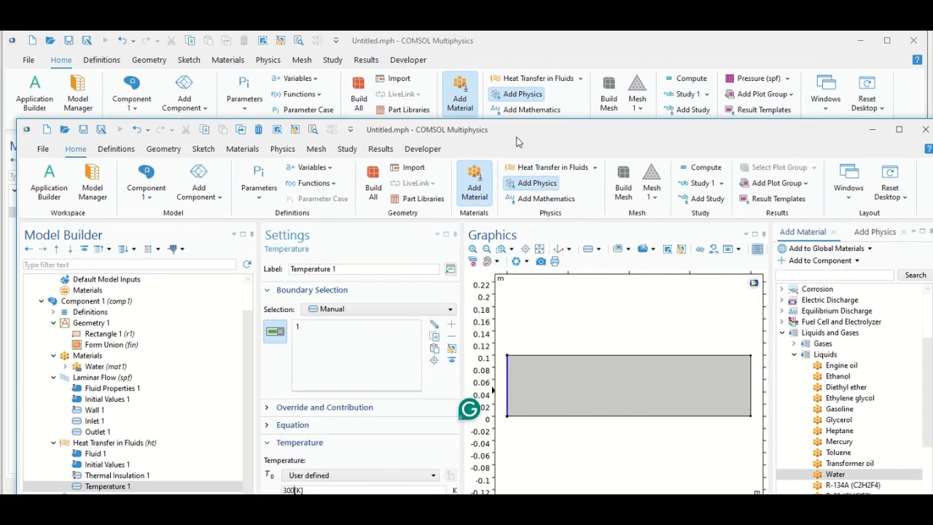
Step: Add a Heat Flux condition to Heat Transfer in Fluids with a general inward heat flux of 1000000 W/m² on the rectangle's top edge
left_click(99, 442)
right_click(95, 442)
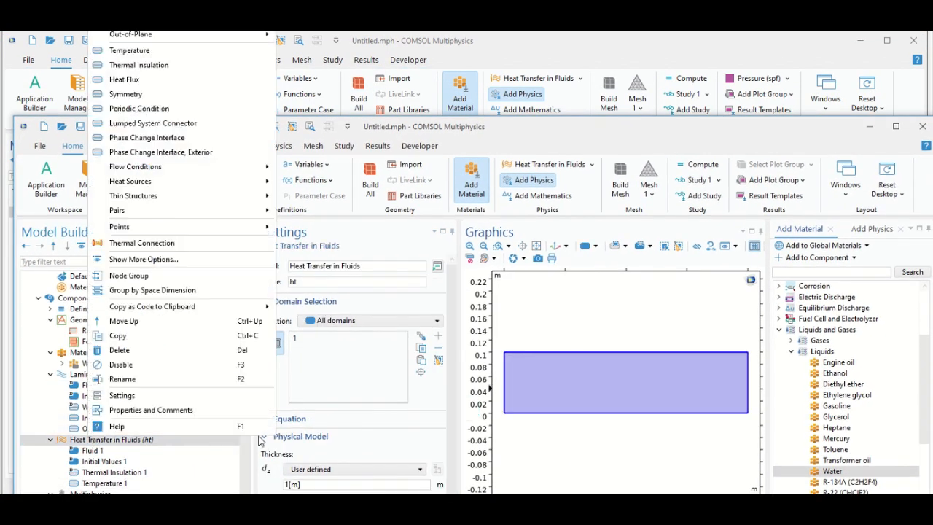
left_click(124, 79)
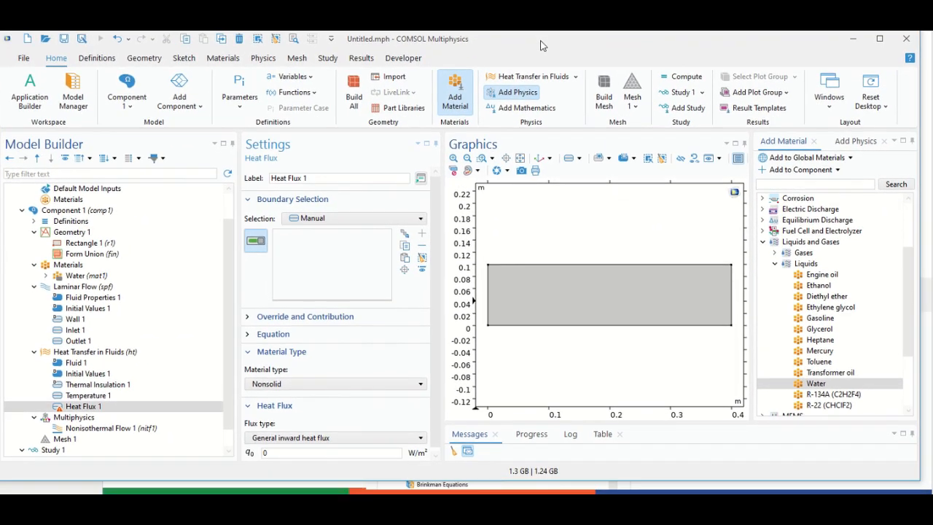
left_click(261, 452)
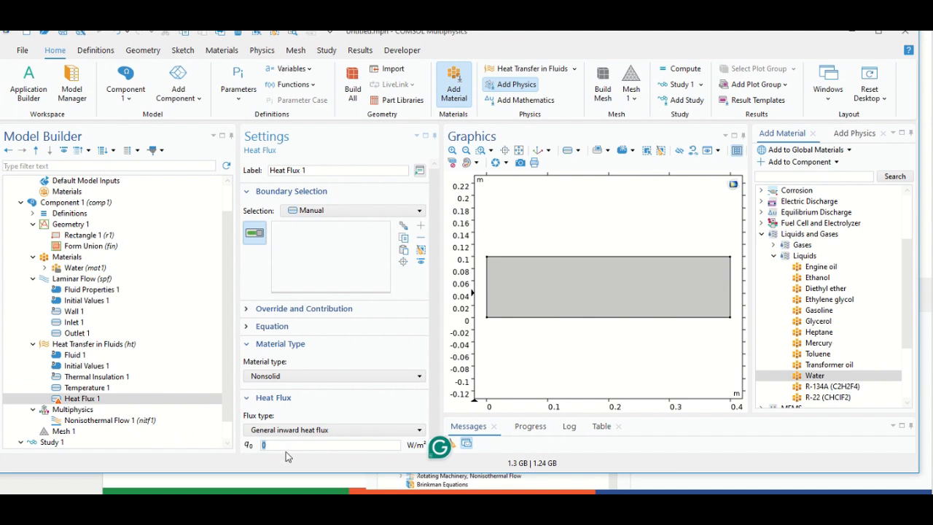
type("1000000")
scroll(288, 248, "down", 1)
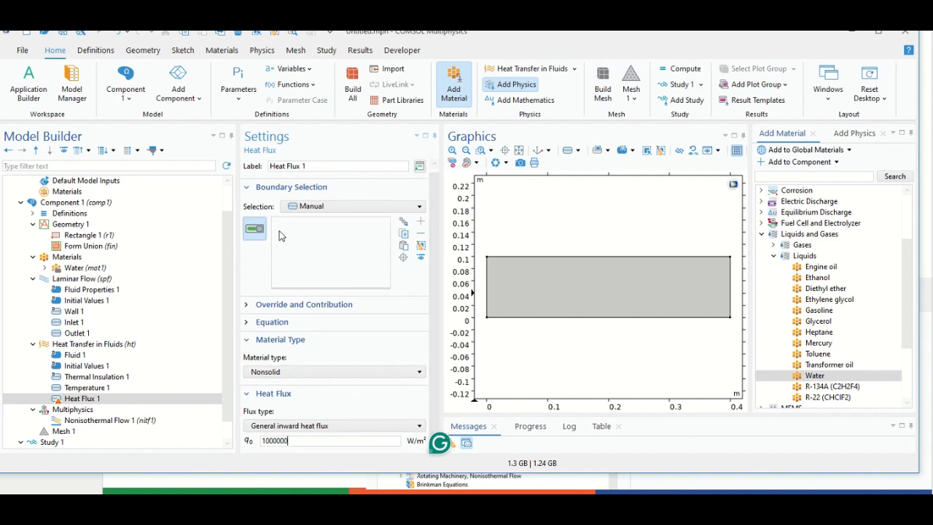
left_click(577, 258)
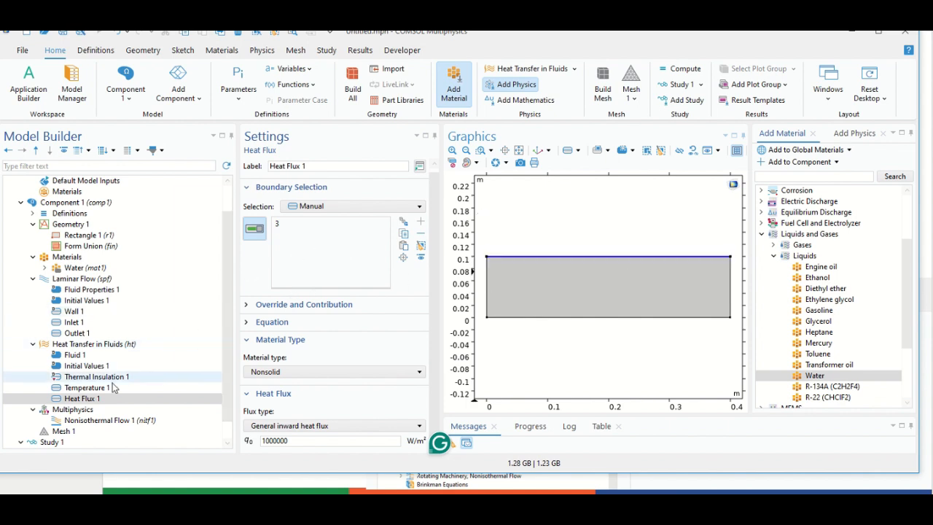
scroll(225, 315, "down", 1)
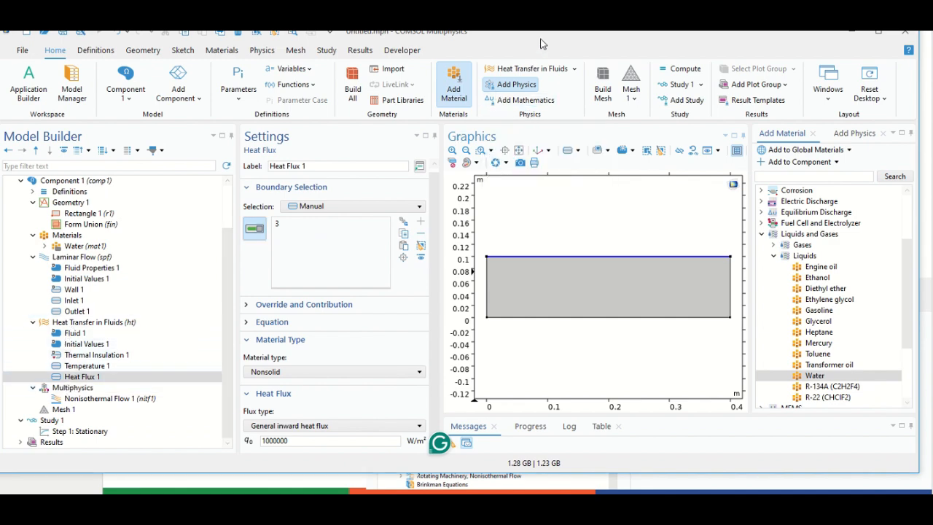
Step: Add an Outflow condition to Heat Transfer in Fluids and assign the rectangle's right edge to it
left_click_drag(540, 42, 534, 83)
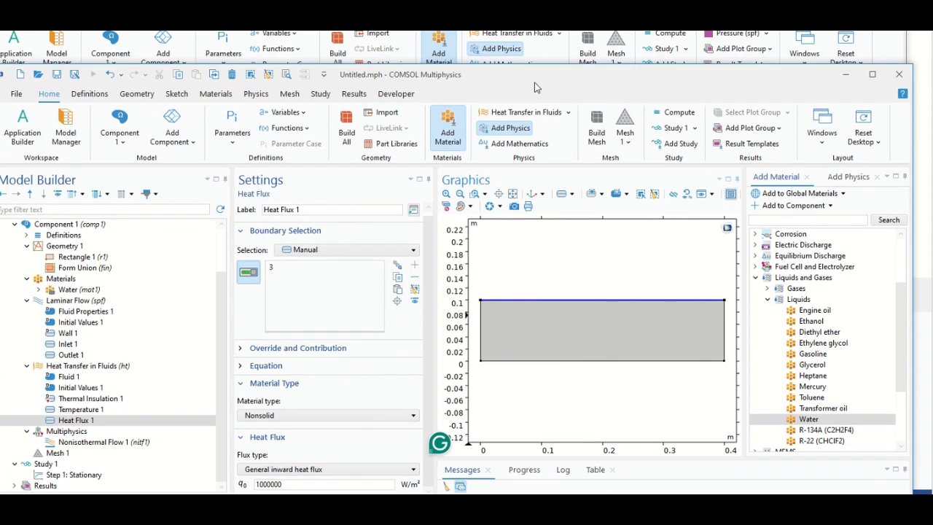
left_click(75, 366)
right_click(77, 368)
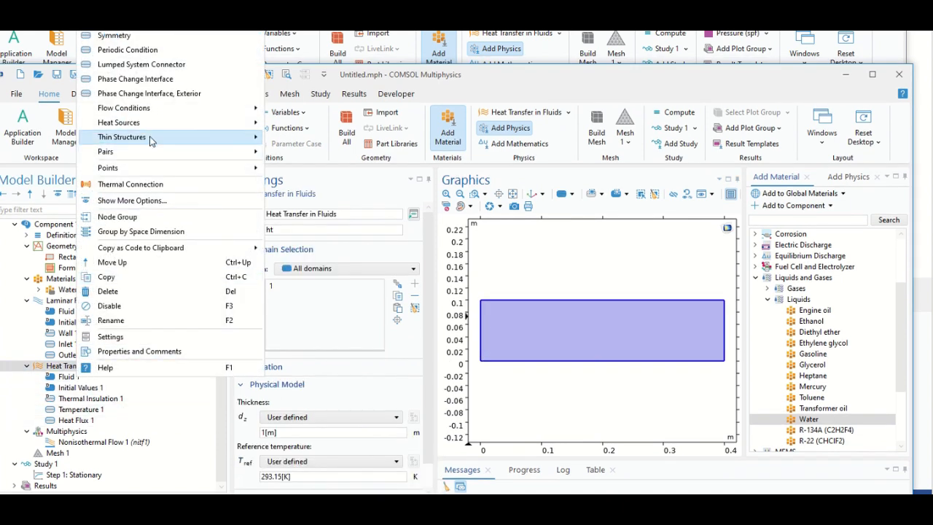
mouse_move(197, 113)
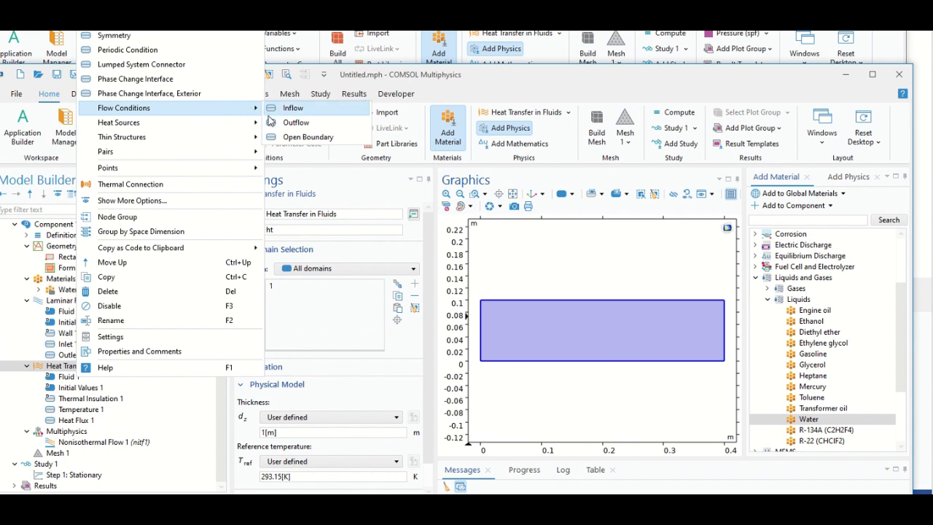
left_click(295, 122)
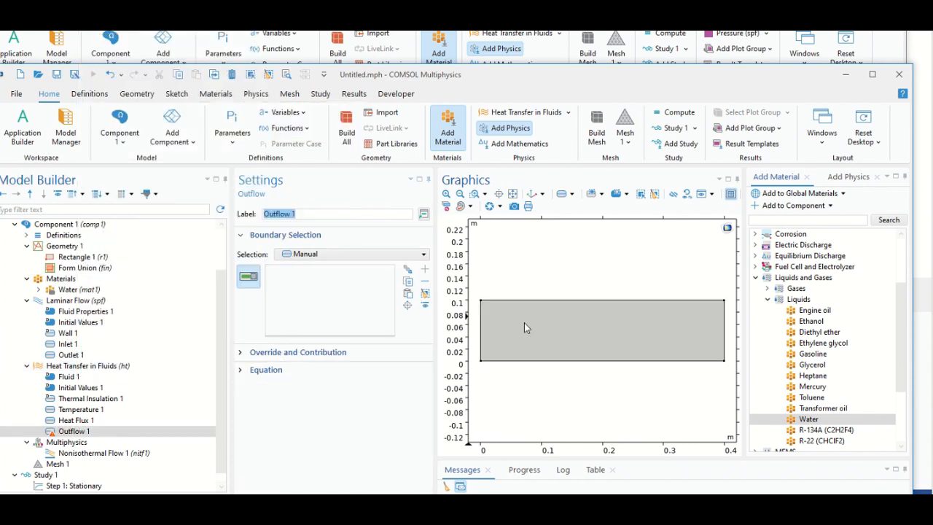
left_click(720, 348)
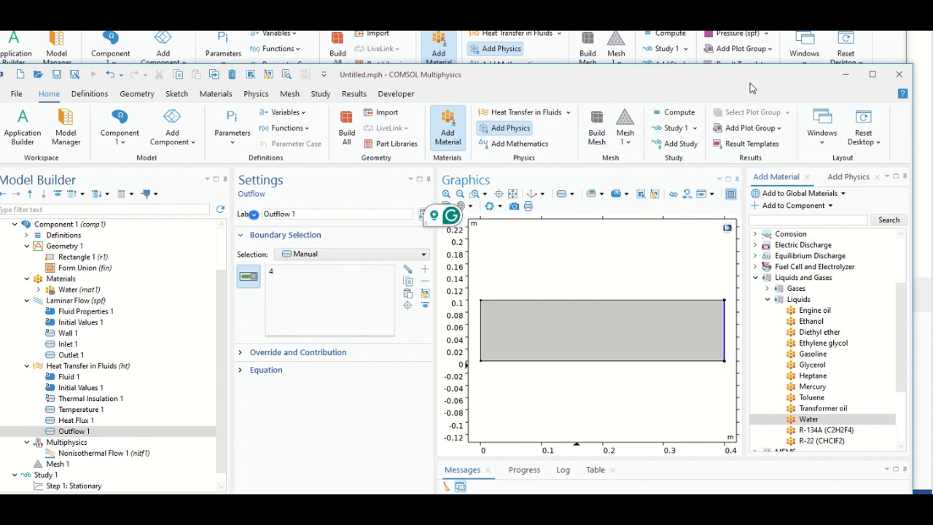
left_click_drag(663, 85, 661, 55)
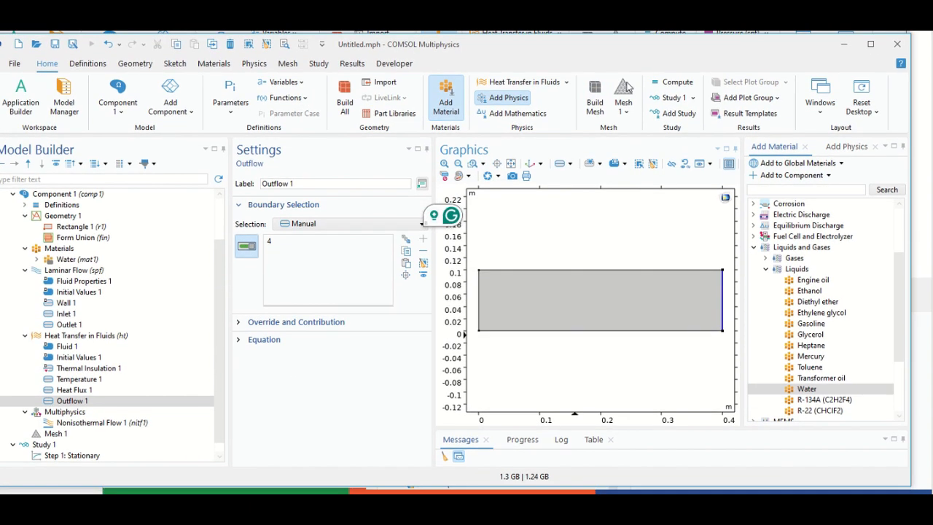
scroll(146, 386, "down", 1)
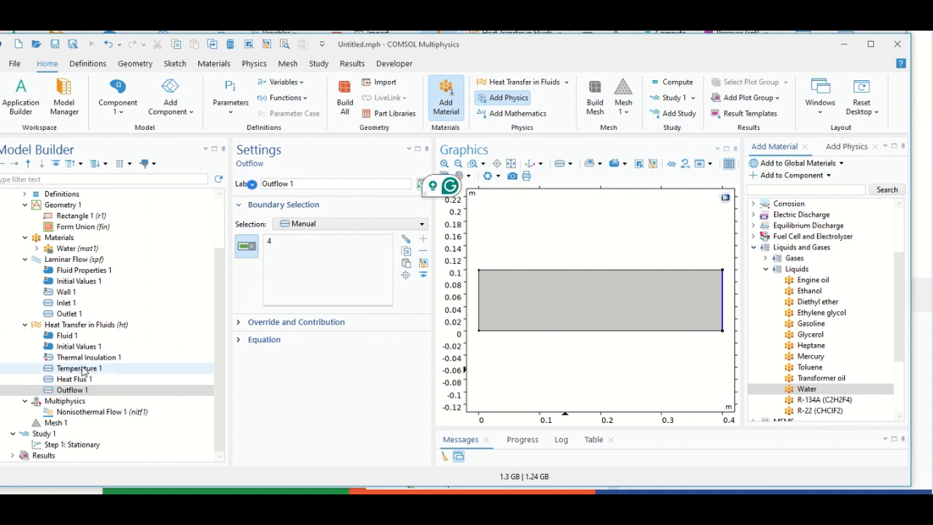
Step: Check the Water material's properties and domain, and the fluid flow and heat transfer interfaces coupled by Nonisothermal Flow
left_click(75, 251)
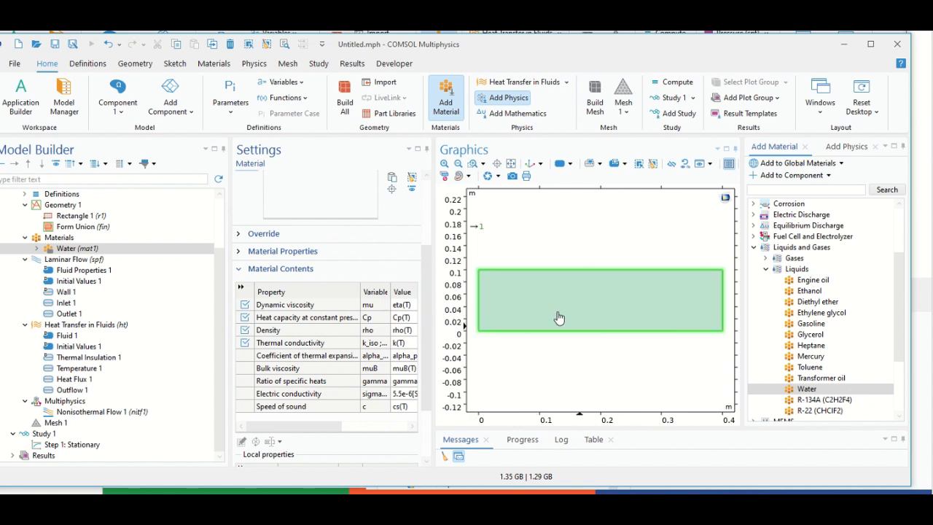
left_click(70, 413)
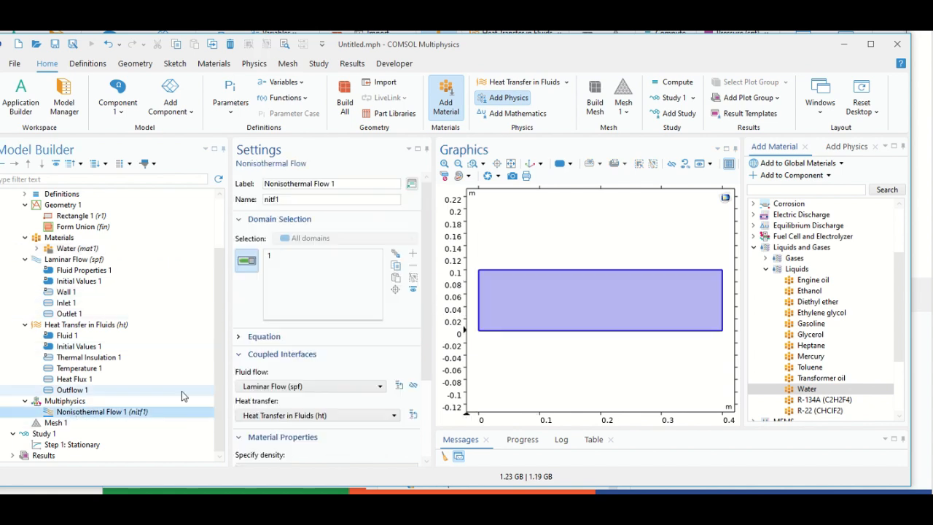
left_click(274, 387)
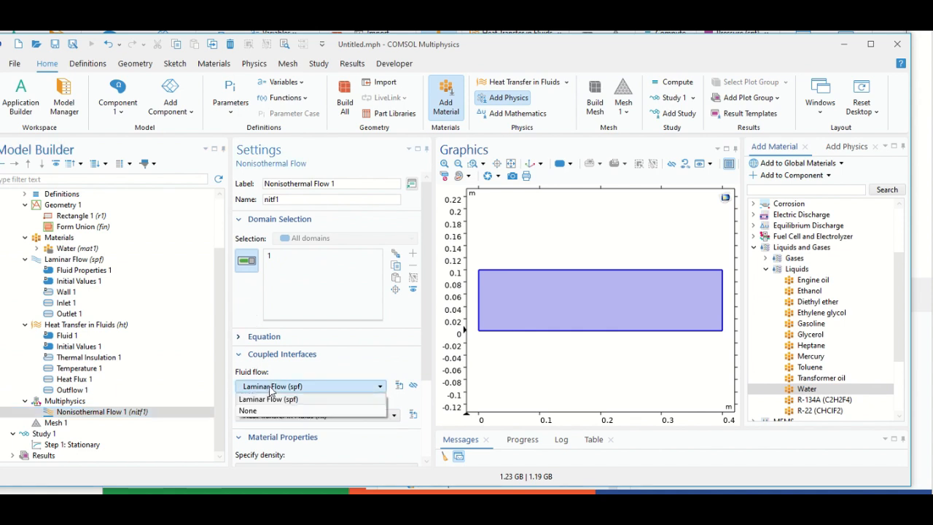
left_click(270, 397)
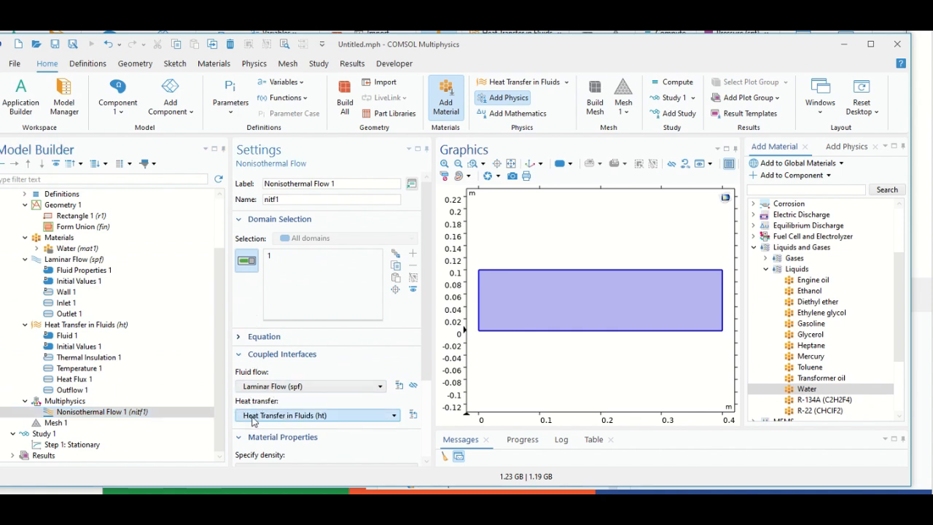
Step: Build the physics-controlled mesh of the channel with Normal element size
left_click(56, 422)
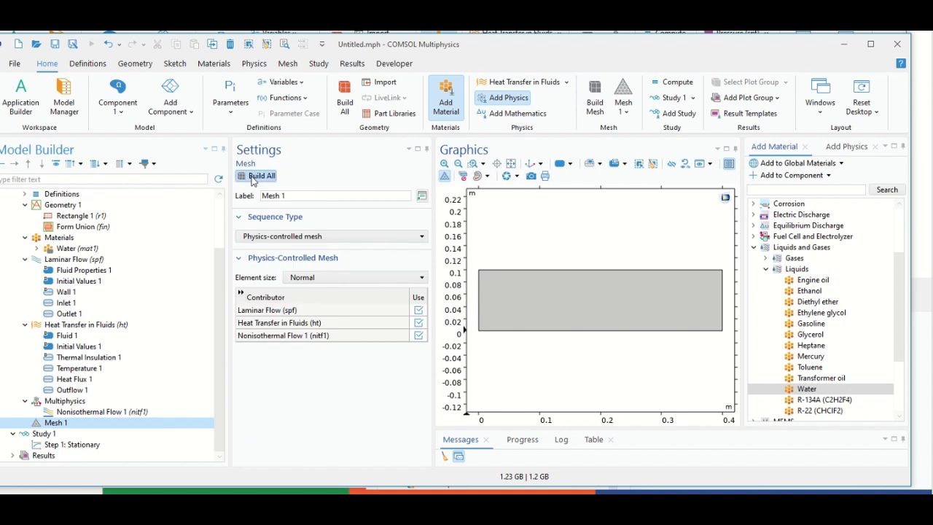
left_click(258, 175)
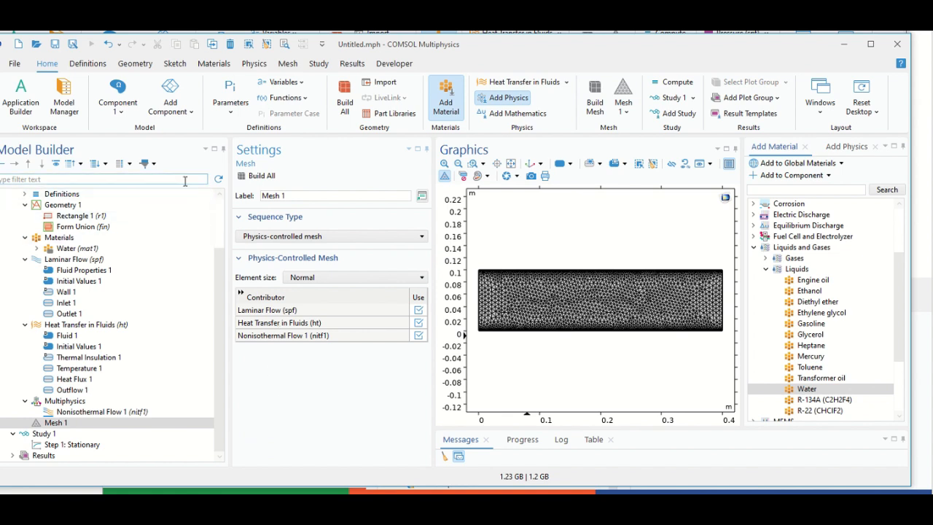
right_click(45, 425)
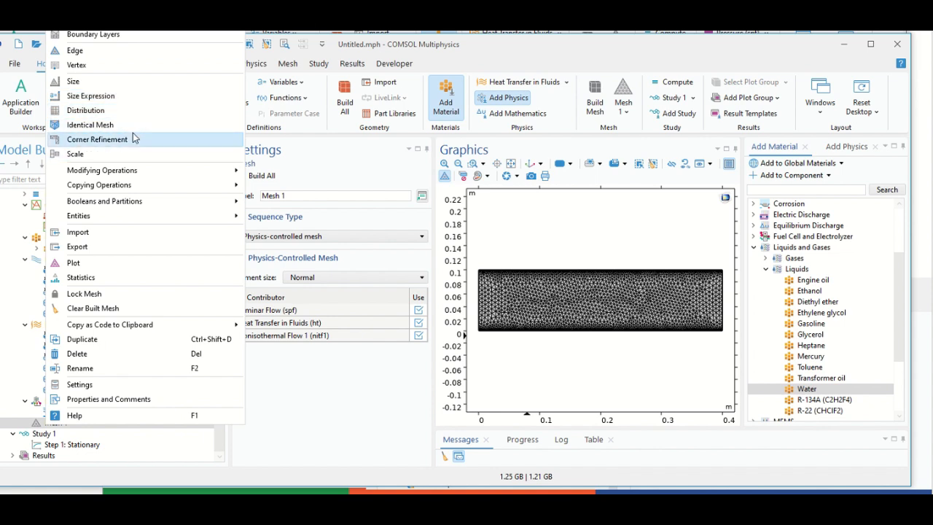
left_click(297, 398)
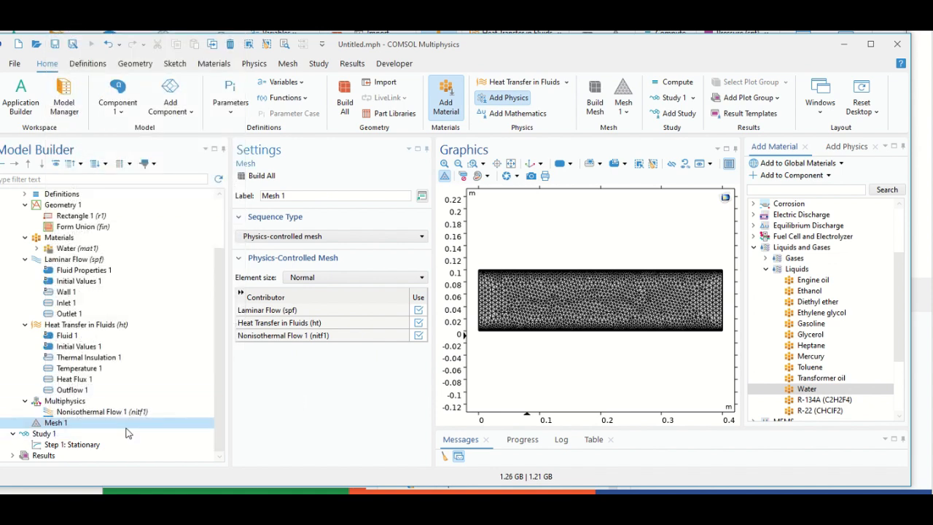
Step: Compute the stationary step of Study 1 for the coupled flow and heat transfer model
left_click(86, 432)
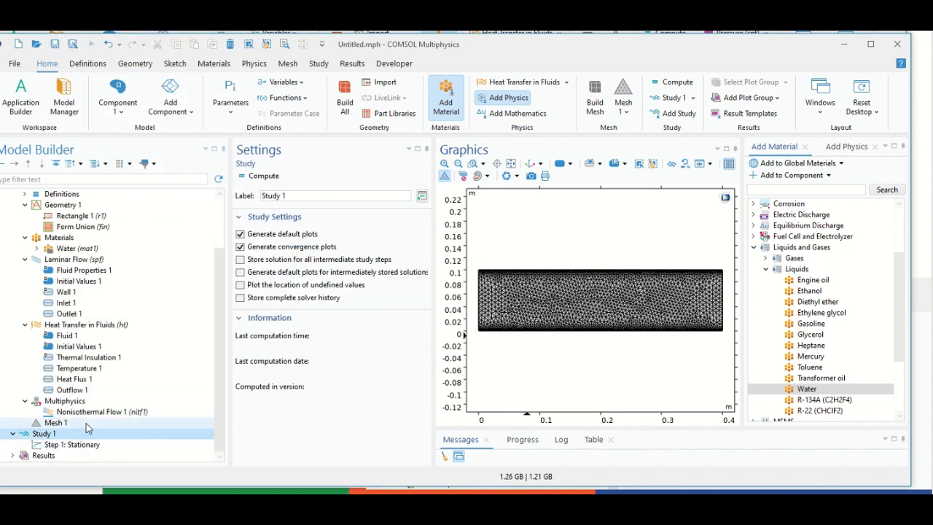
left_click(93, 444)
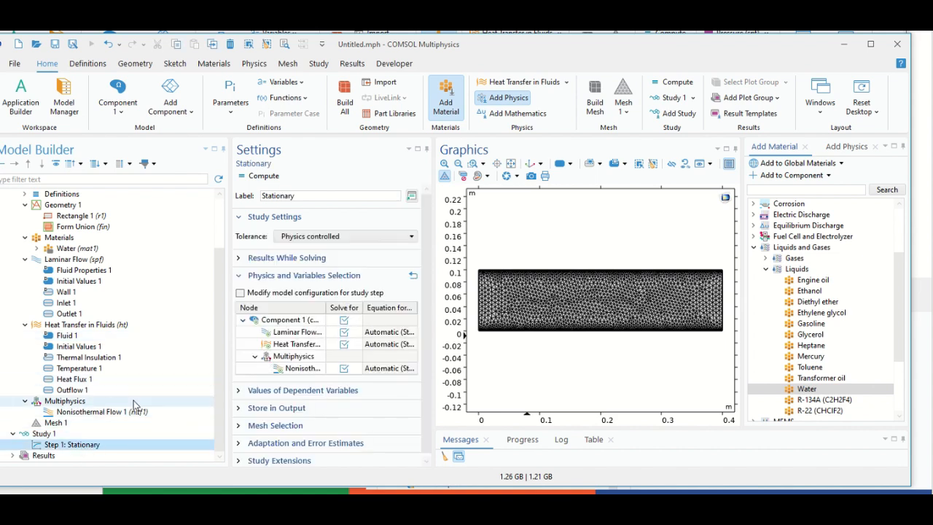
left_click(256, 178)
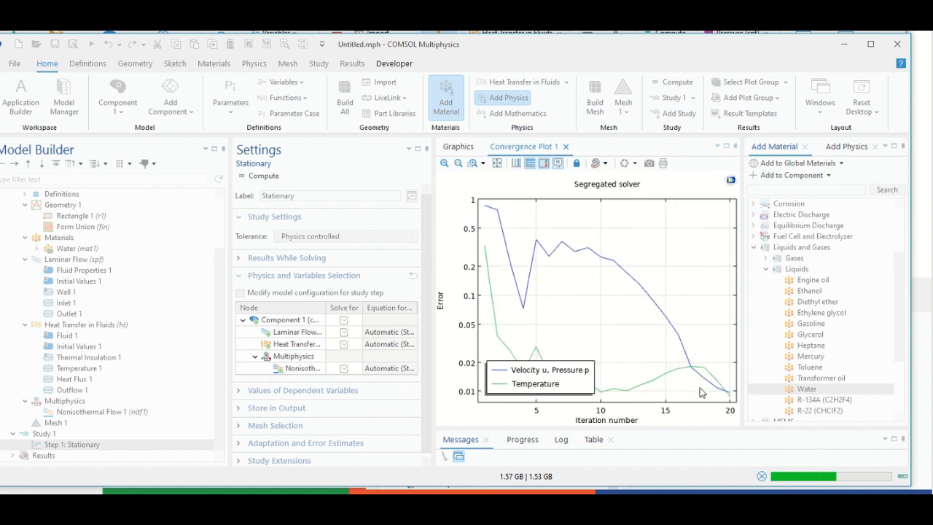
mouse_move(587, 306)
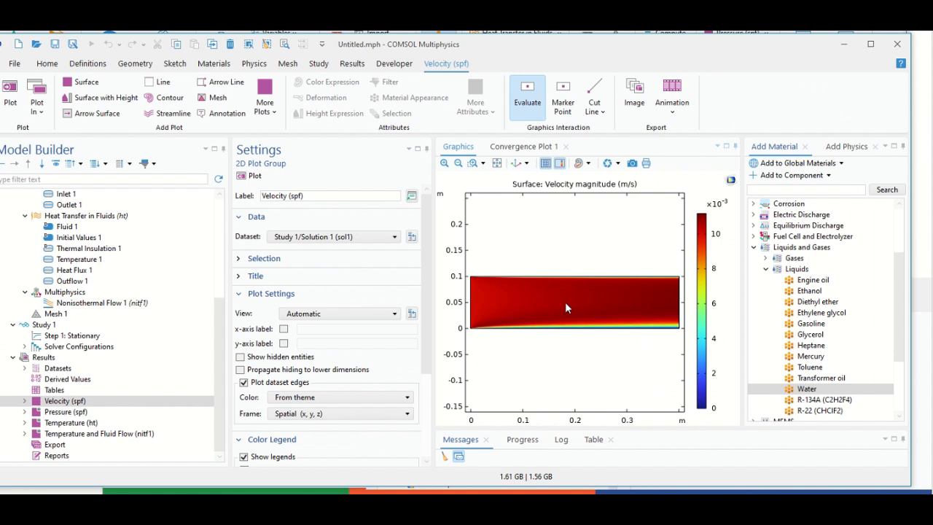
Step: Review the pressure contour, temperature surface and velocity magnitude plots of the Study 1 solution
left_click(70, 412)
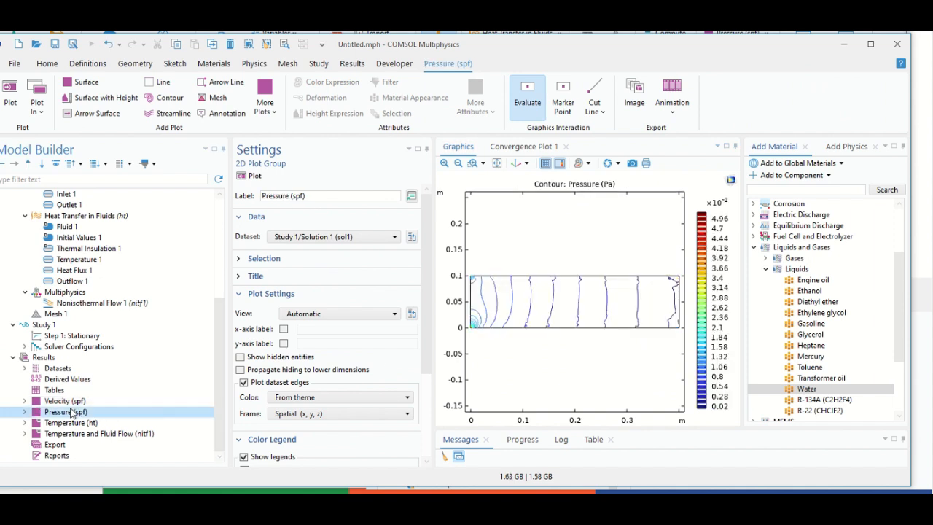
left_click(72, 422)
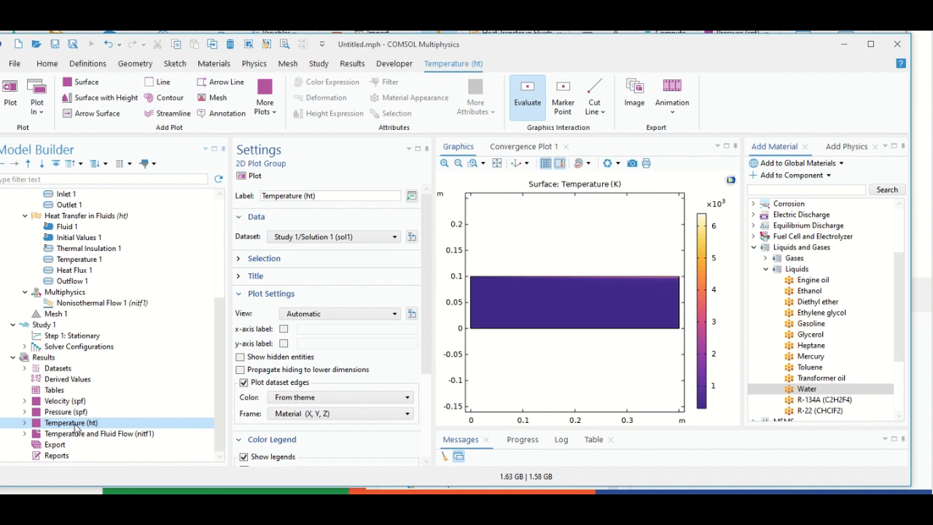
left_click(58, 402)
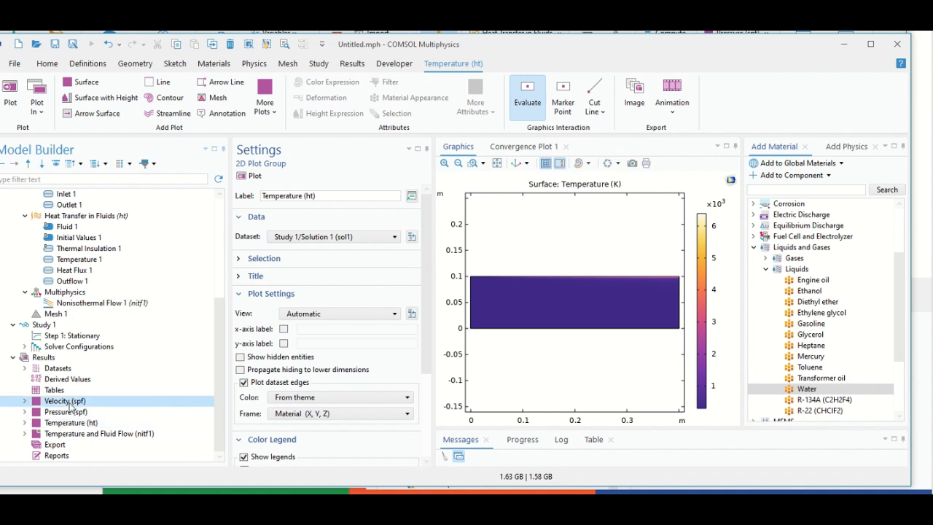
Step: Show maximum and minimum values, titles and units in the color legend of the Velocity (spf) plot group
left_click(24, 406)
left_click(64, 413)
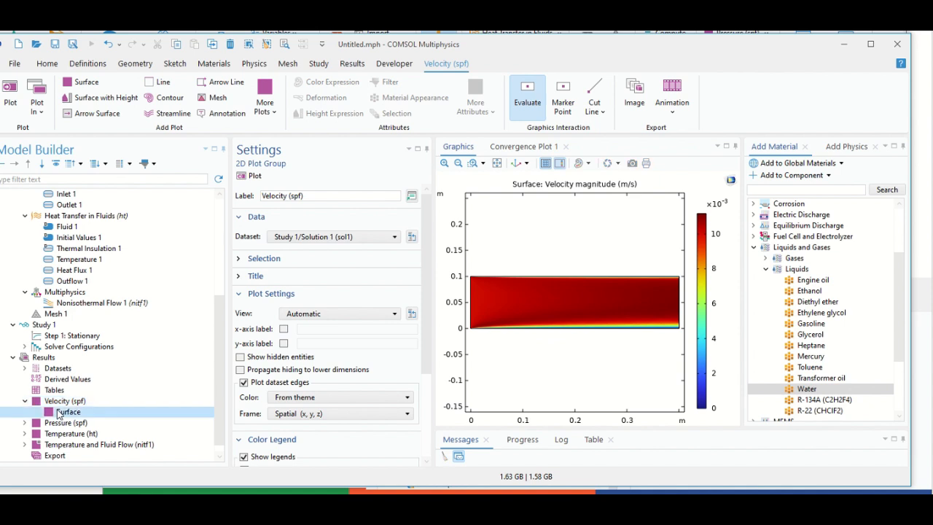
left_click(58, 403)
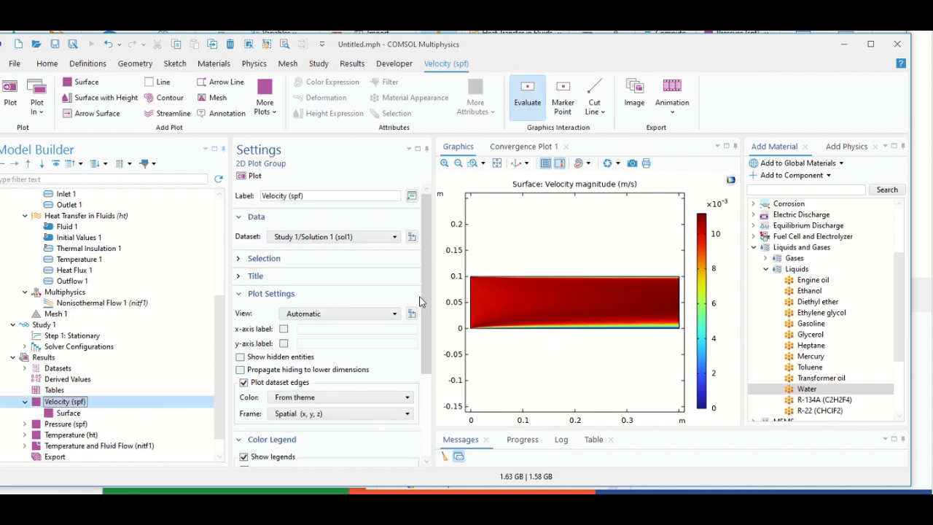
scroll(417, 290, "down", 3)
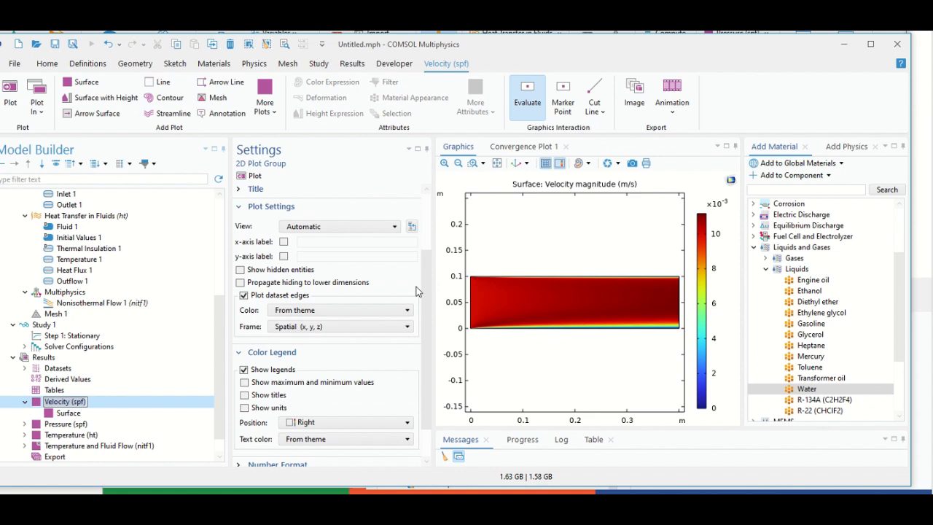
left_click(245, 383)
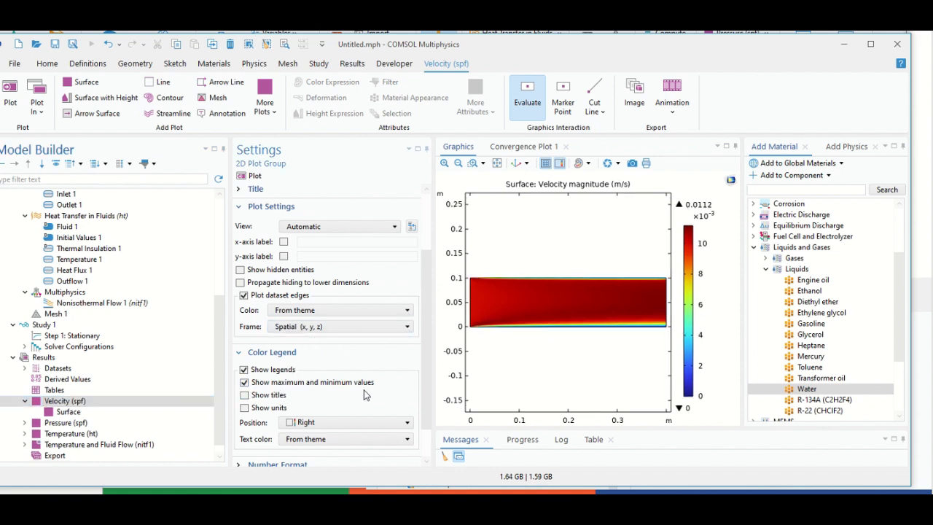
left_click(244, 394)
left_click(245, 408)
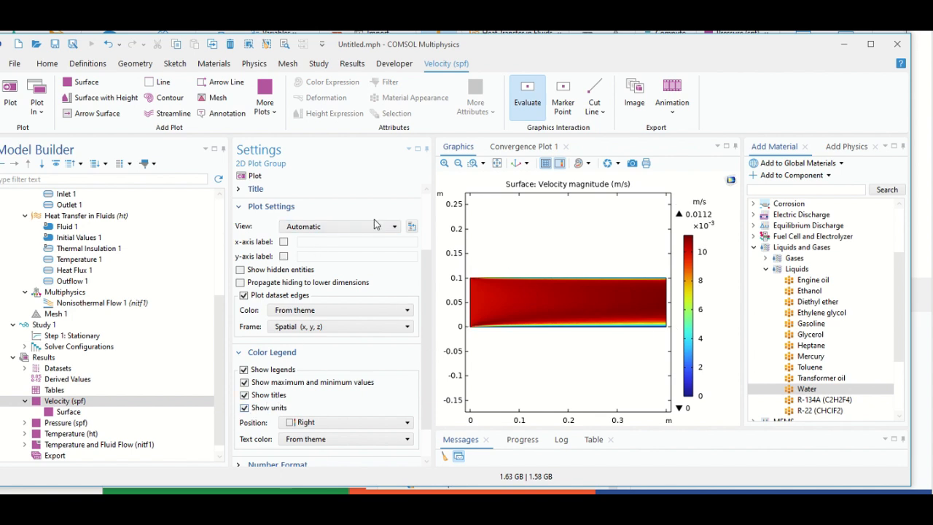
Step: Check the u1 and q ranges on the parametric analysis slide and return to the COMSOL Multiphysics model
key("alt+Tab")
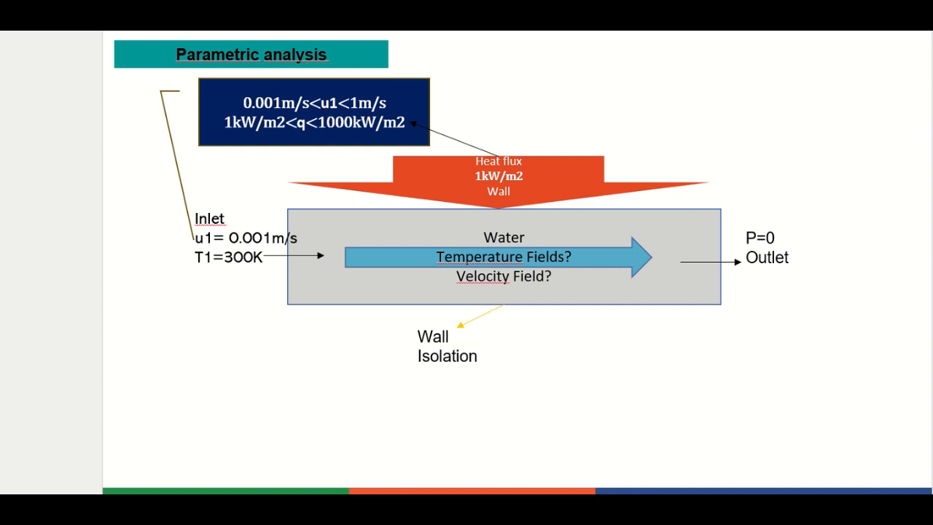
mouse_move(325, 516)
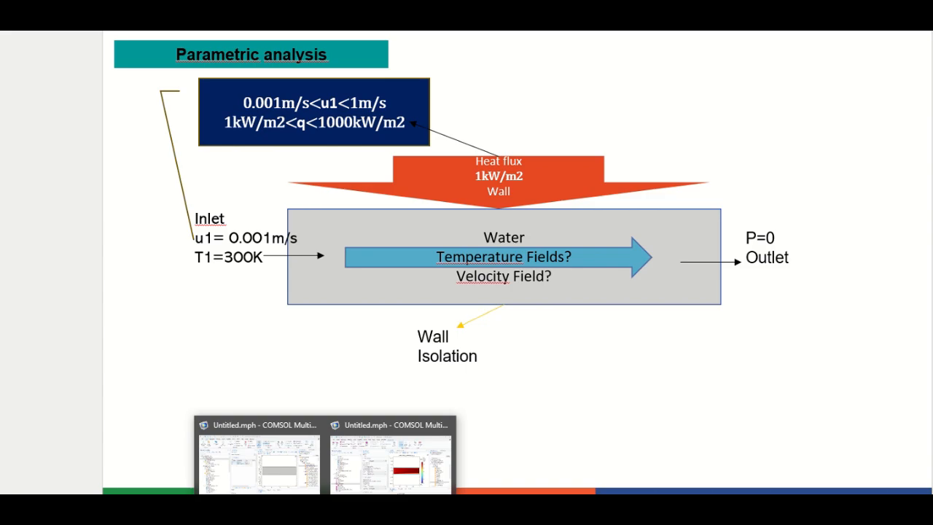
left_click(365, 475)
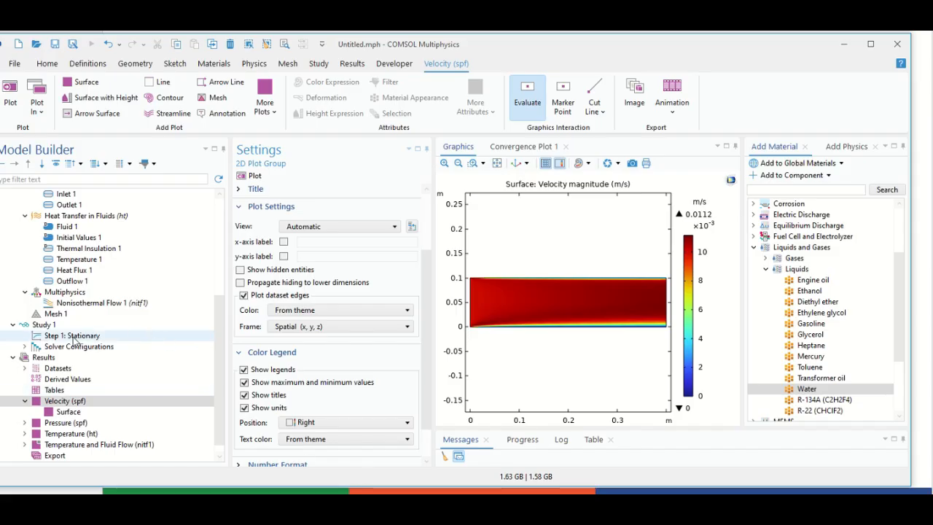
Step: Set the general inward heat flux of Heat Flux 1 on the channel's upper edge to the parameter q
scroll(73, 340, "up", 2)
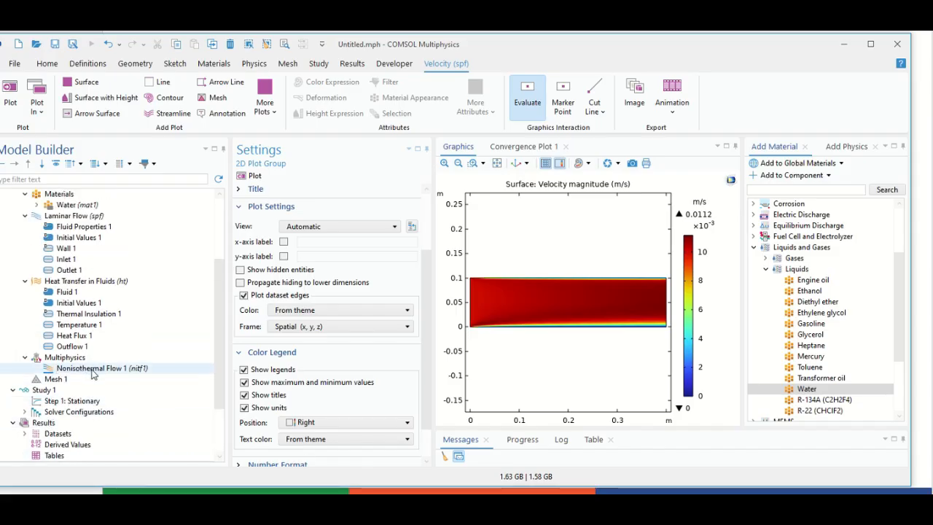
left_click(70, 346)
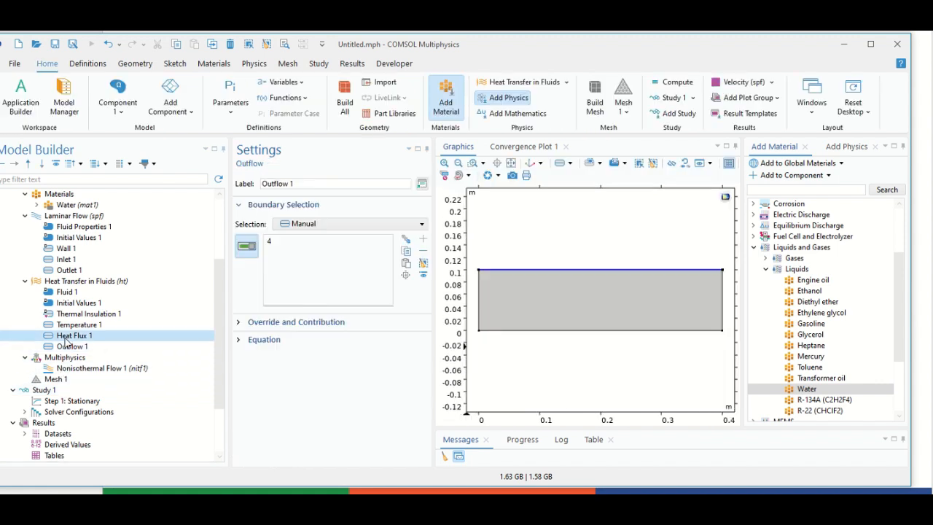
left_click(66, 339)
left_click_drag(283, 454, 223, 461)
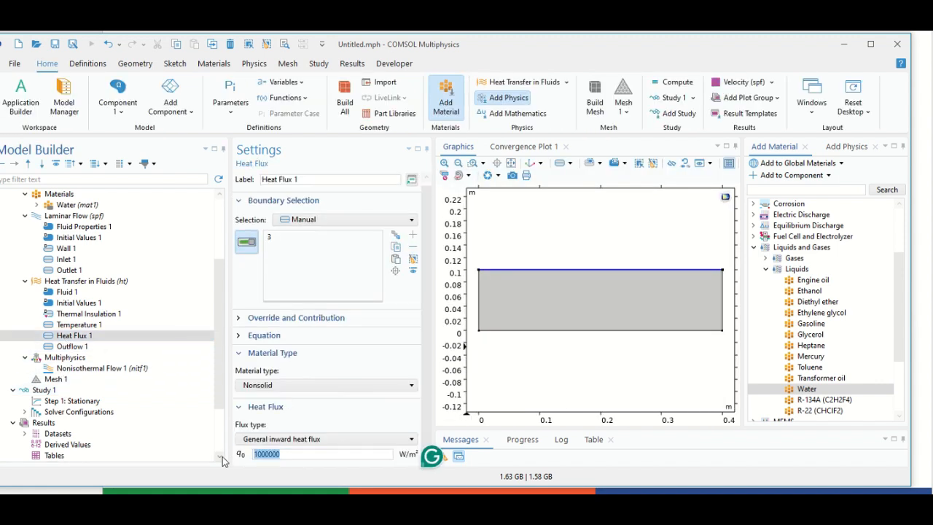
type("q")
Step: Define a global parameter q with the expression 1000[kW/m^2] below u1
scroll(148, 288, "up", 5)
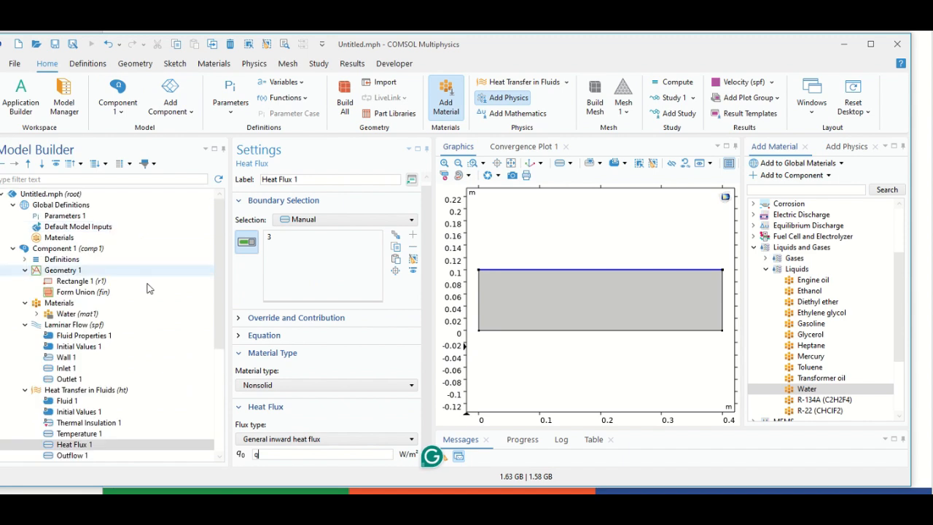
left_click(75, 217)
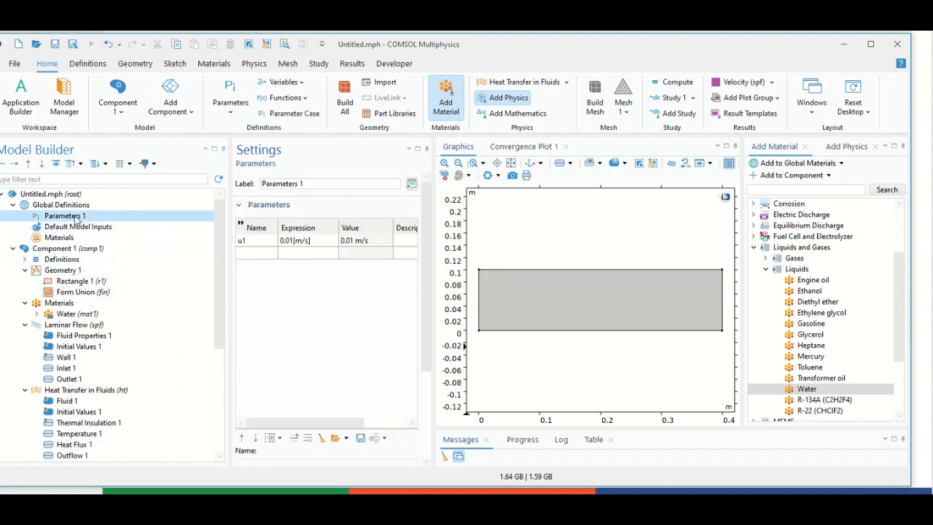
left_click(267, 254)
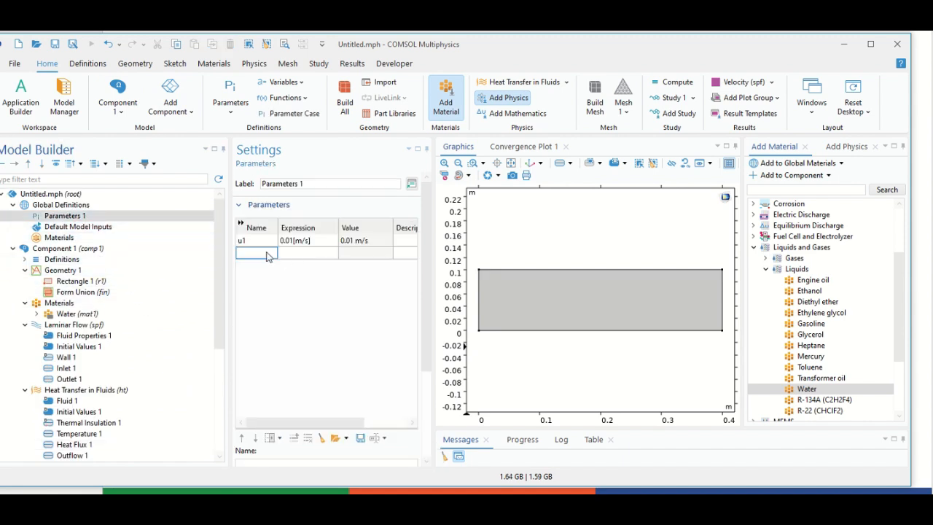
type("q")
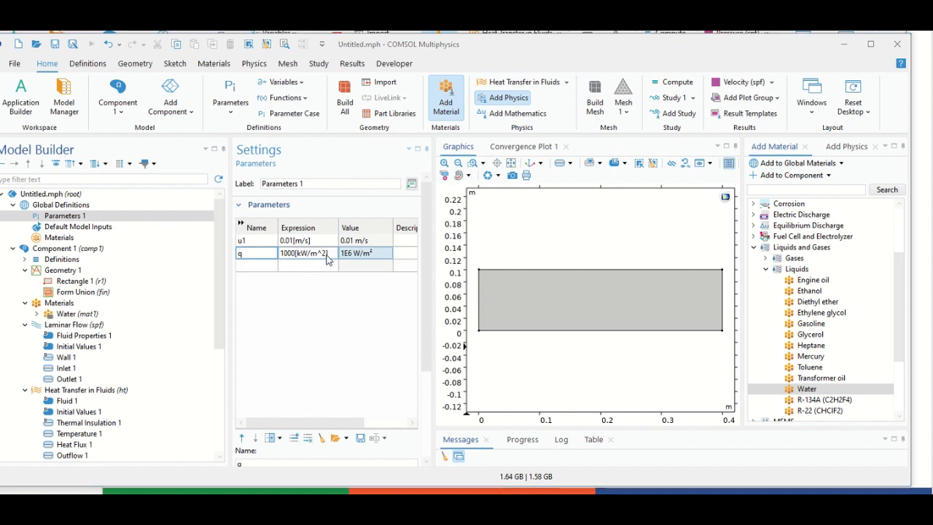
Step: Add a Parametric Sweep to Study 1 and bring the whole model window back into view
scroll(87, 328, "down", 5)
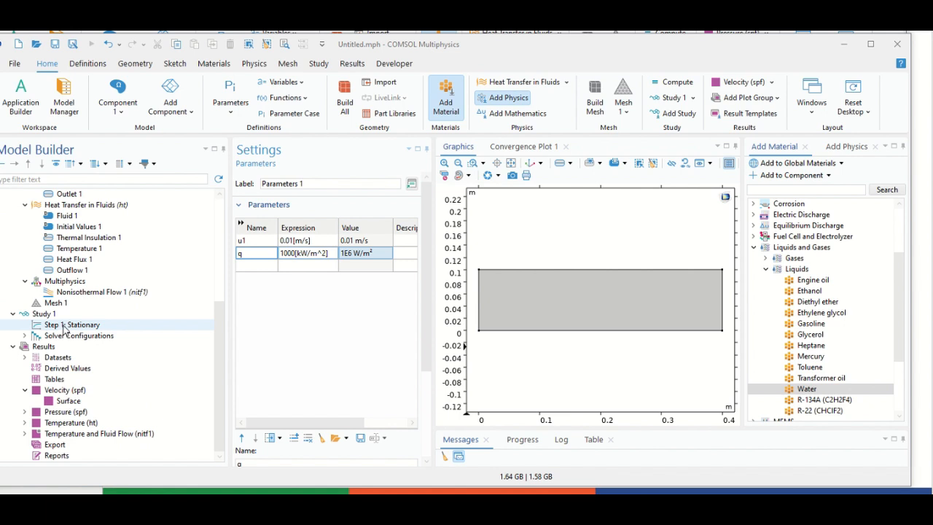
right_click(45, 315)
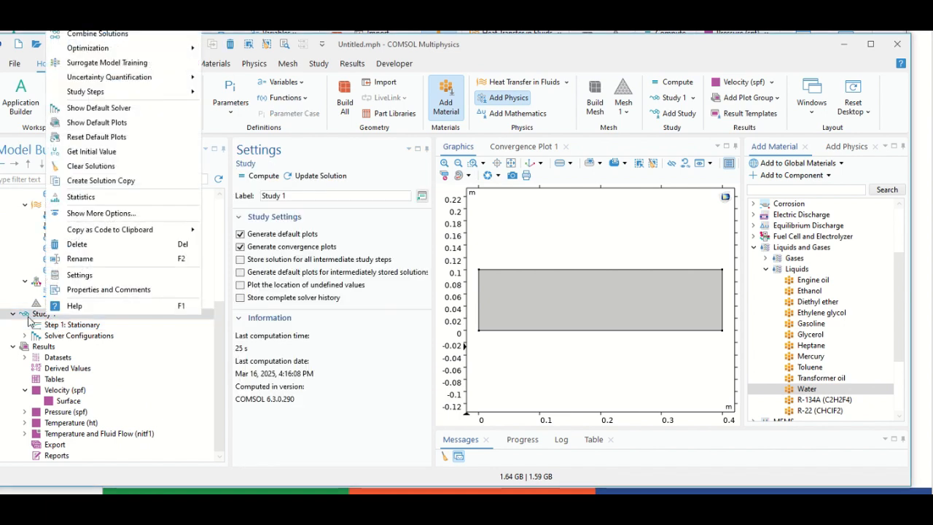
left_click(346, 450)
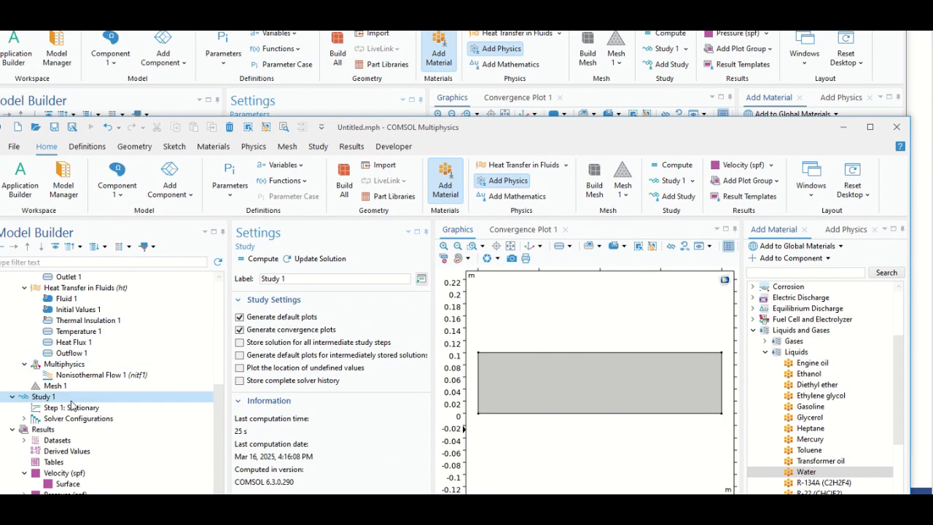
right_click(62, 400)
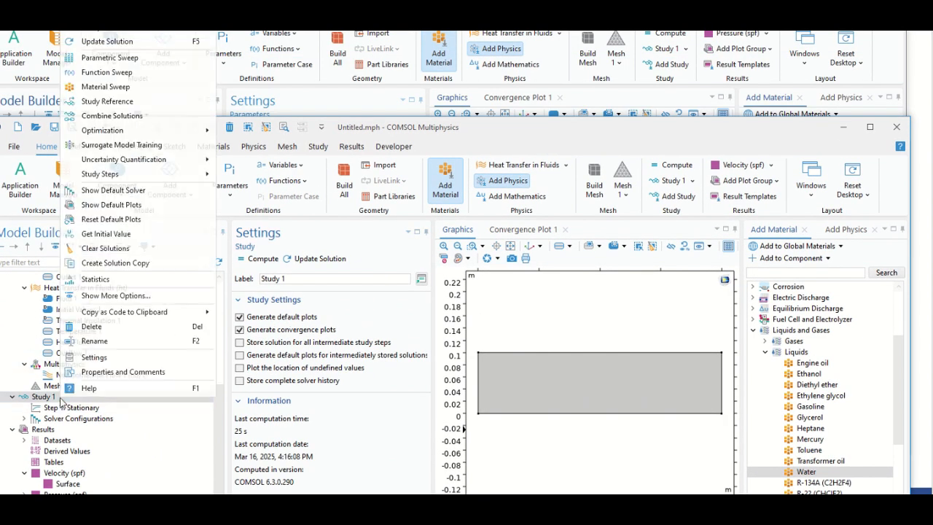
left_click(98, 61)
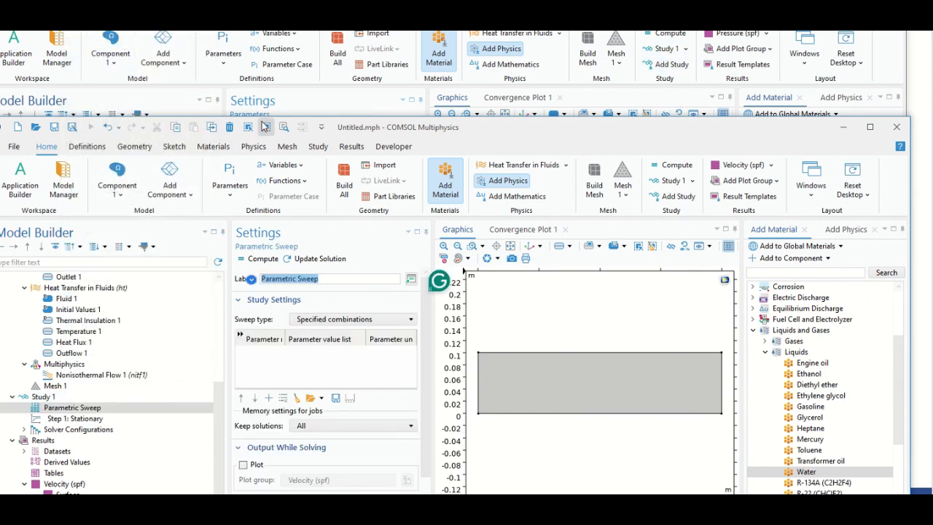
left_click_drag(553, 129, 556, 41)
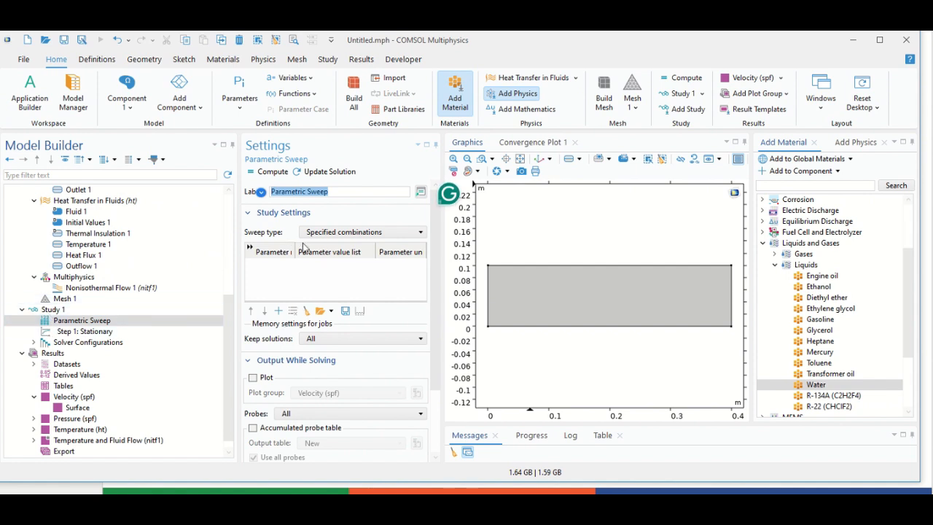
Step: Add the parameters u1 and q to the Parametric Sweep with specified combinations
left_click(278, 310)
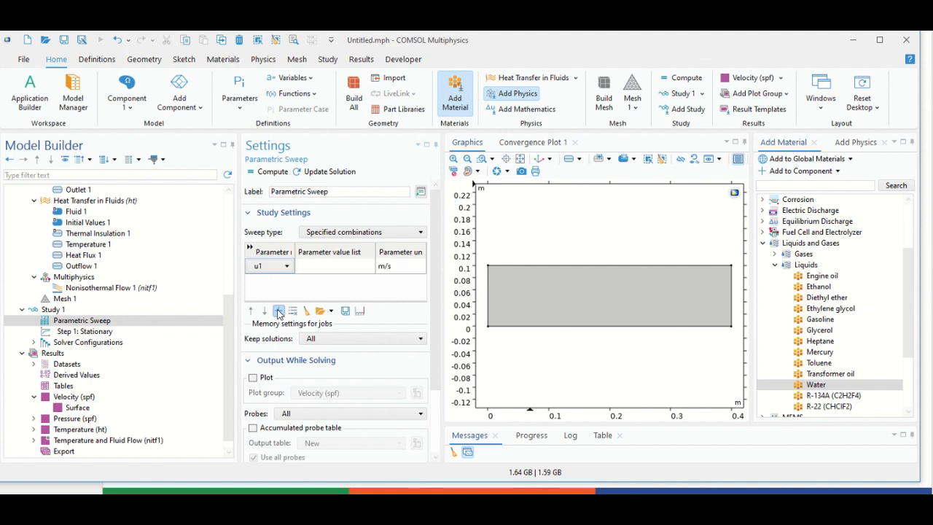
left_click(278, 311)
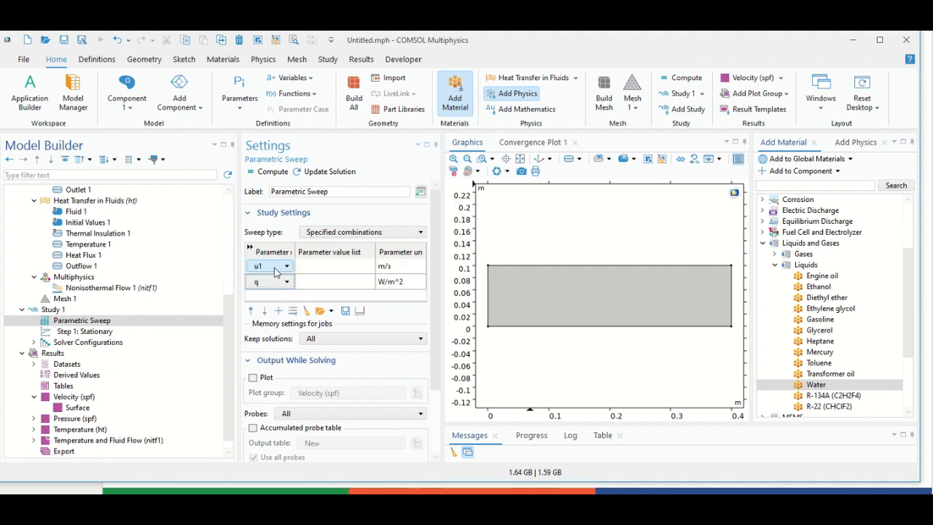
left_click(276, 267)
left_click(275, 271)
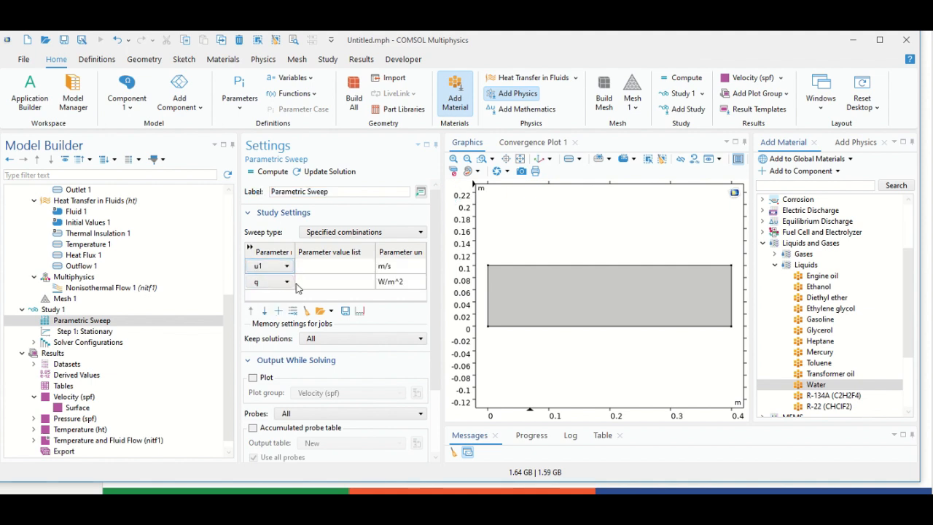
left_click(287, 283)
left_click(288, 284)
Step: Fill the sweep values of u1 with a range starting at 0.001, with step 0.01 and stop 1 m/s
left_click(315, 266)
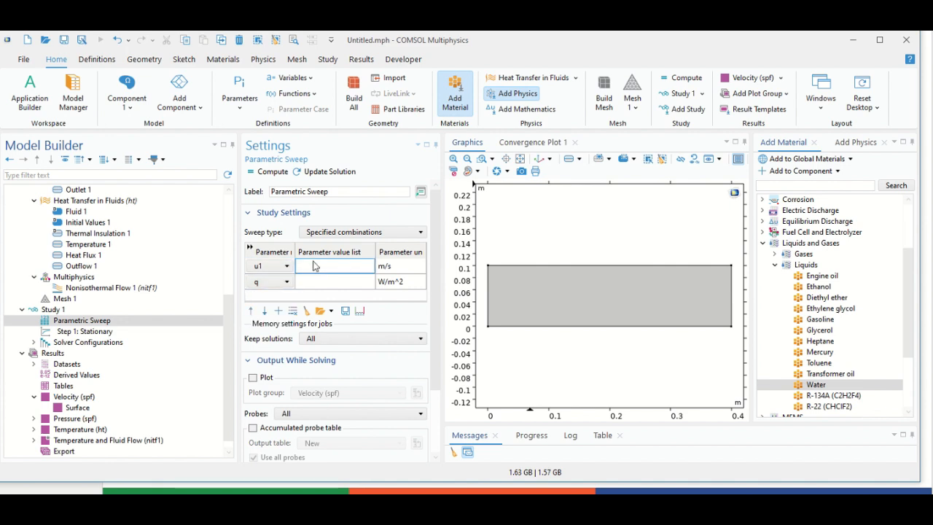
left_click(359, 311)
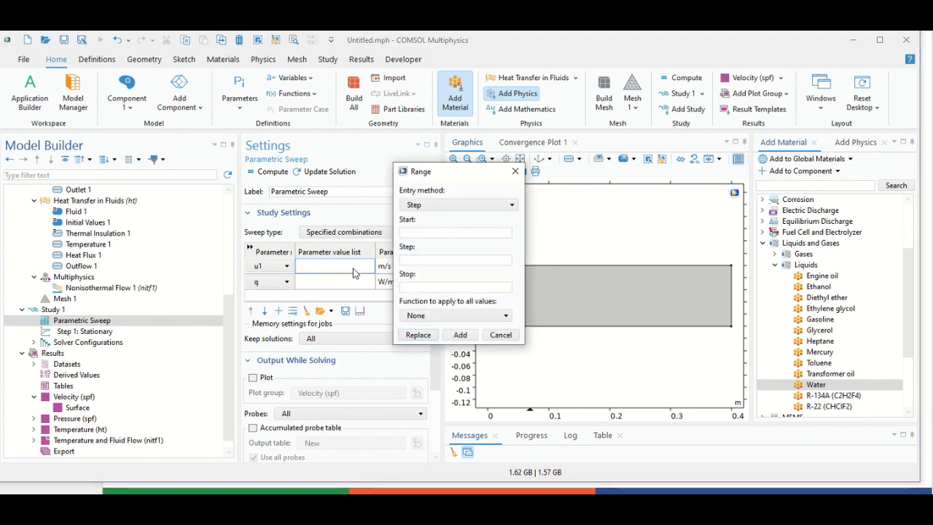
left_click(408, 234)
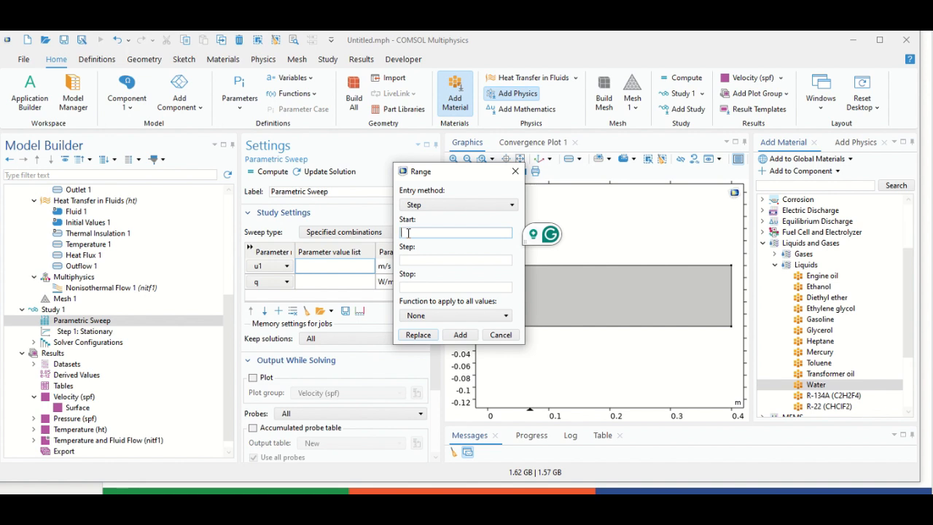
type("0.001")
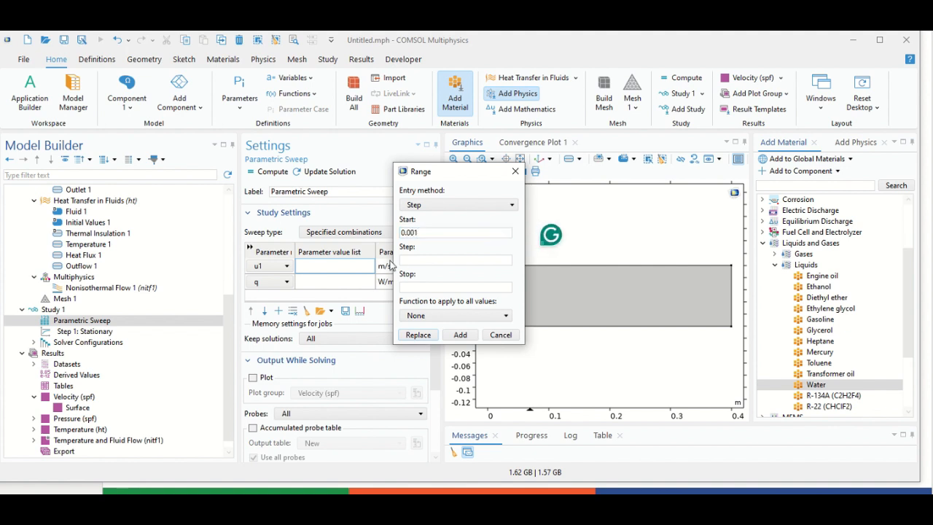
left_click(419, 257)
type("0.0")
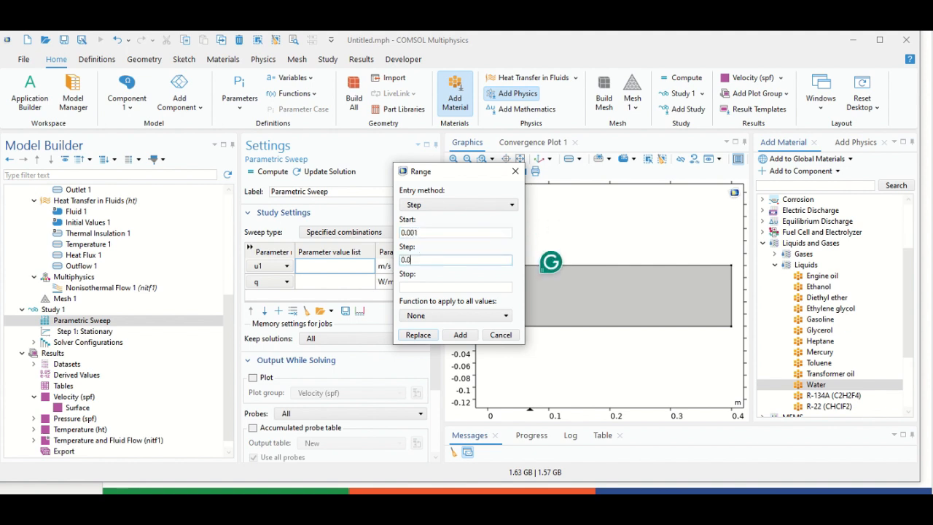
type("1")
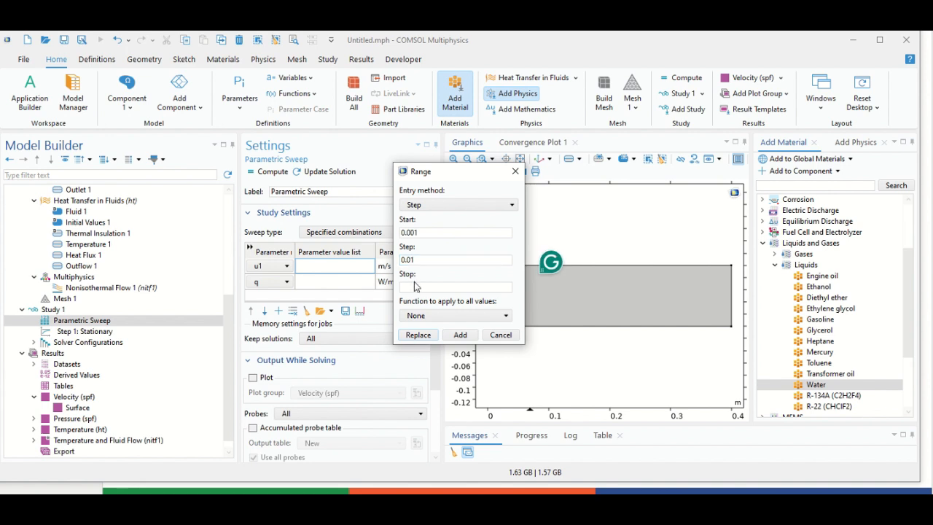
left_click(416, 287)
type("1")
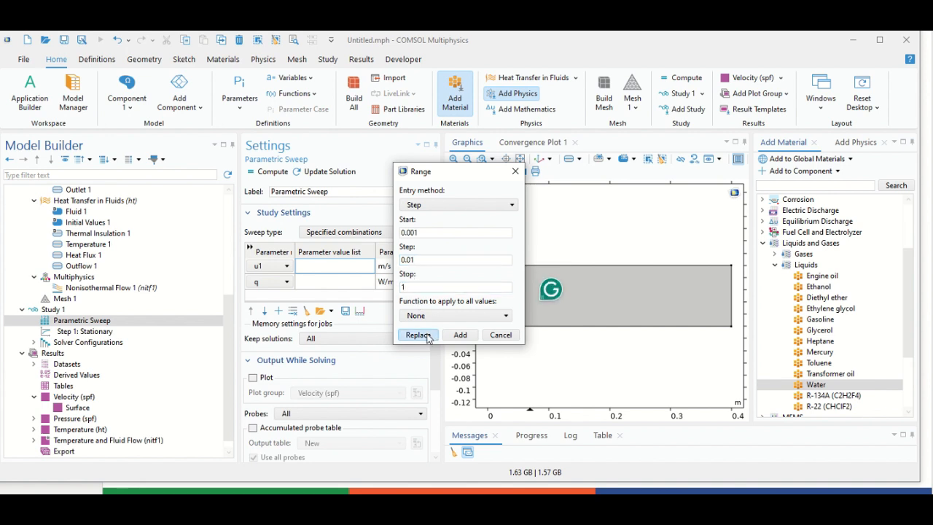
left_click(418, 334)
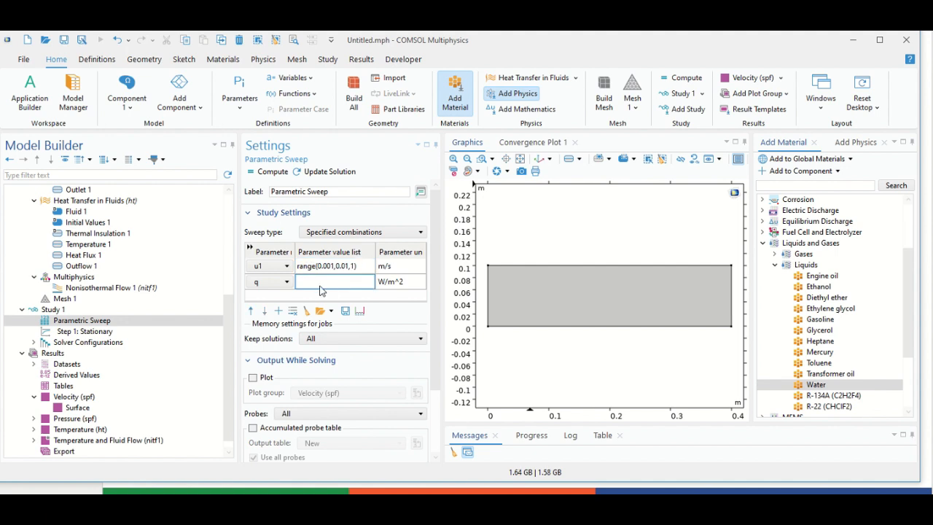
Step: Fill the sweep values of q with a range starting at 100000, with step 100000 and stop 1000000 W/m^2
left_click(359, 311)
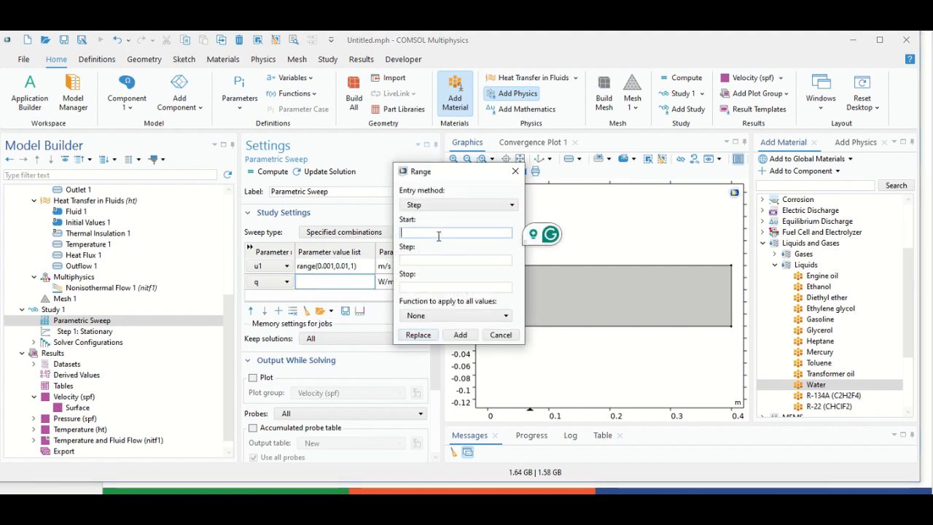
type("1000")
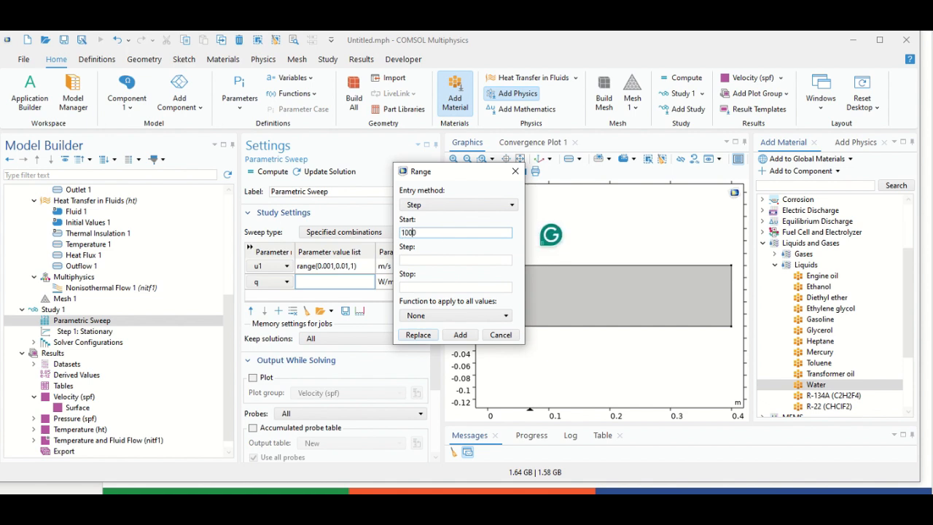
type("00")
left_click(437, 260)
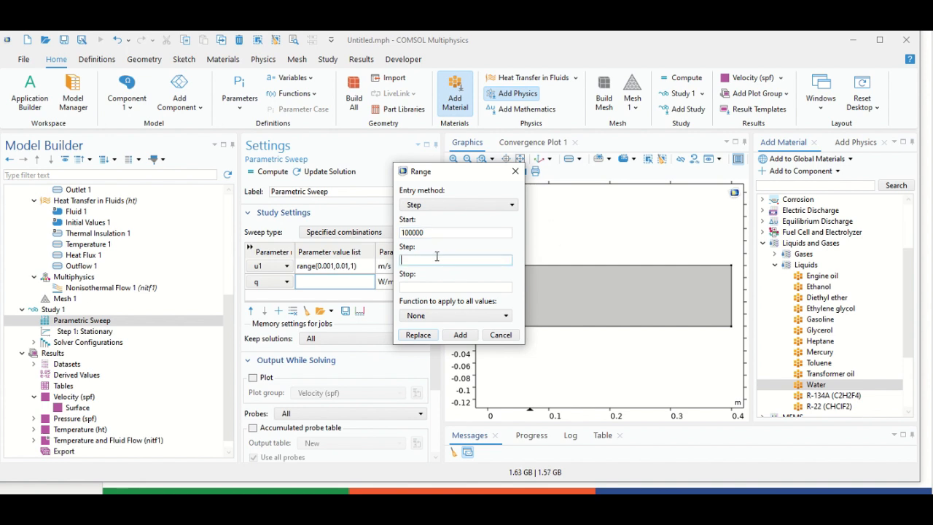
double_click(412, 231)
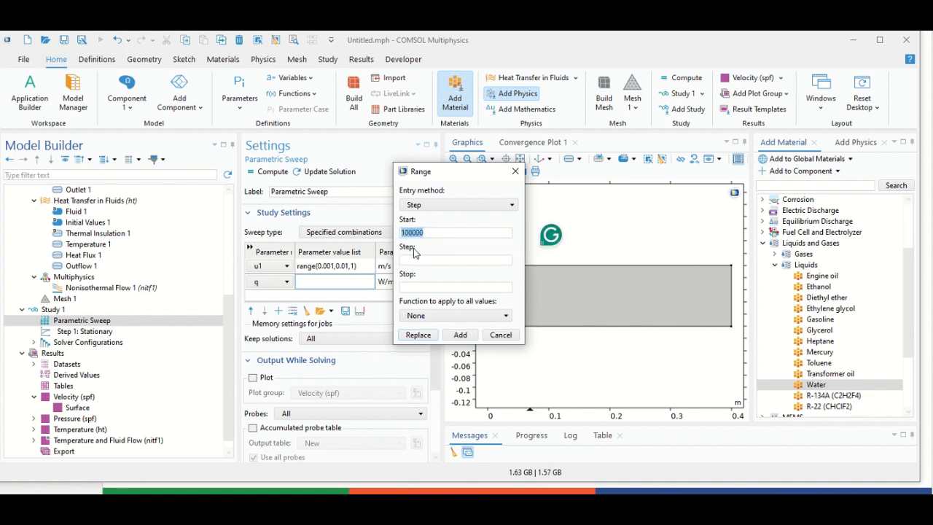
key("ctrl+c")
left_click(415, 259)
key("ctrl+v")
left_click(422, 287)
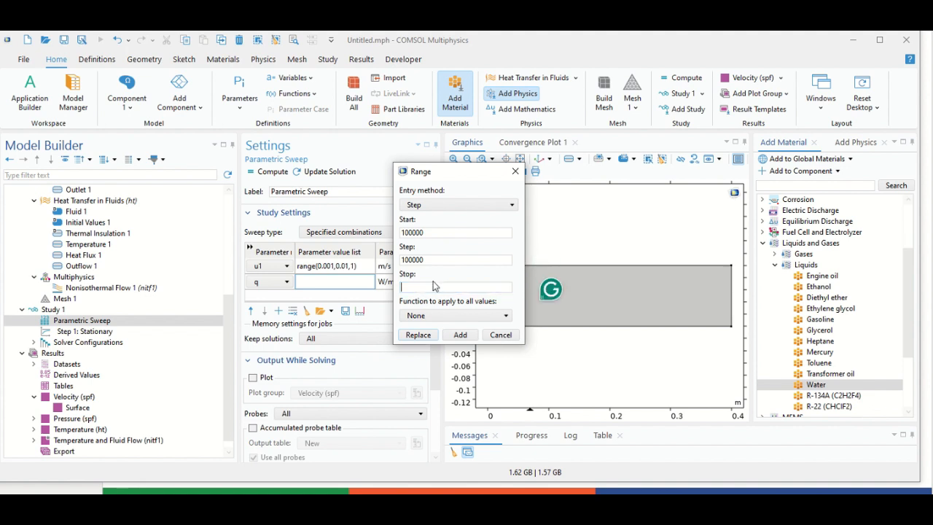
type("1000000")
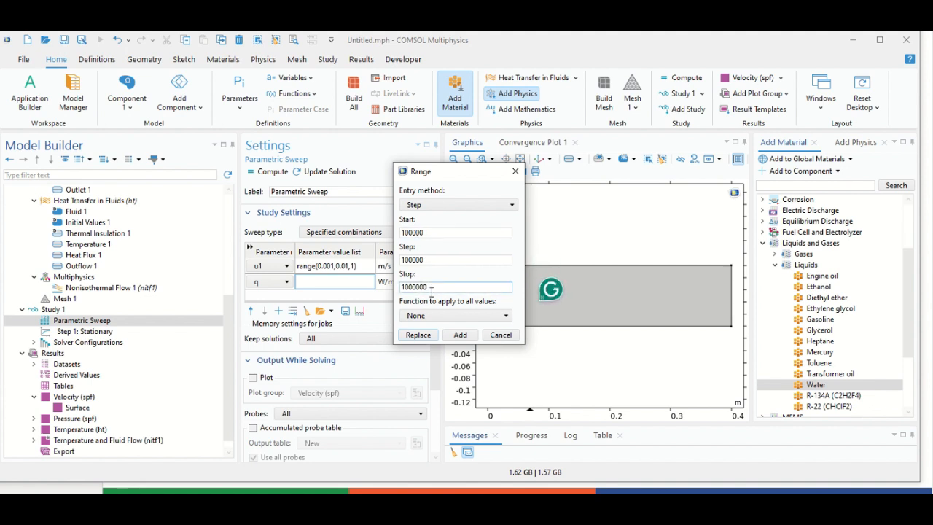
left_click(418, 334)
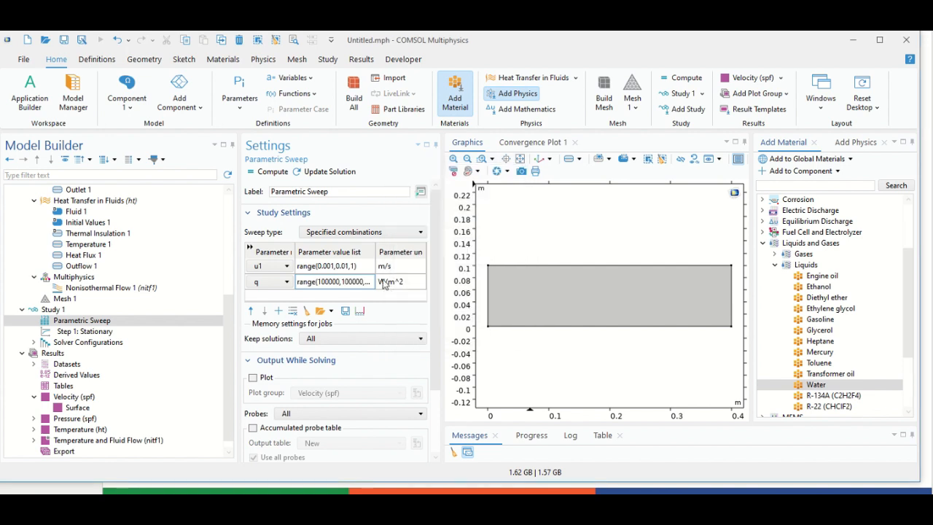
Step: Review the sweep type options and the range entered for q, and compute the parametric sweep
left_click(357, 235)
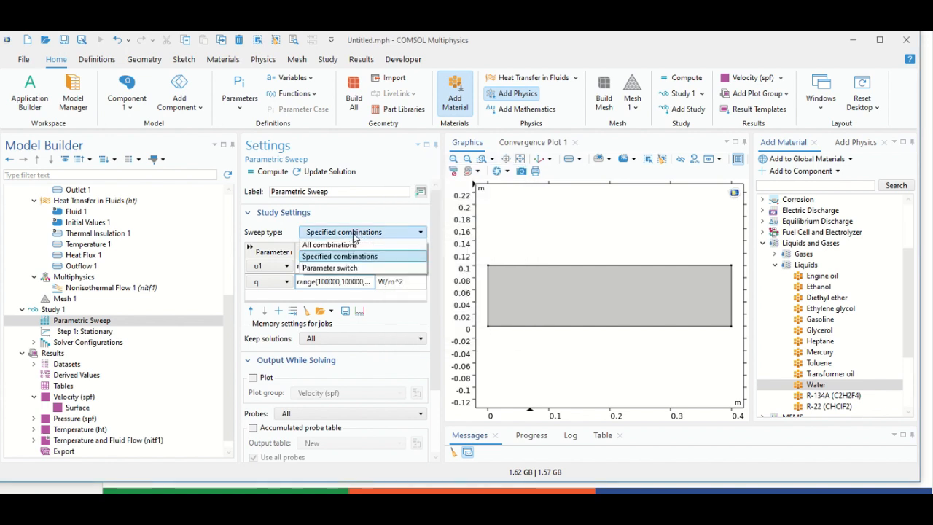
left_click(357, 236)
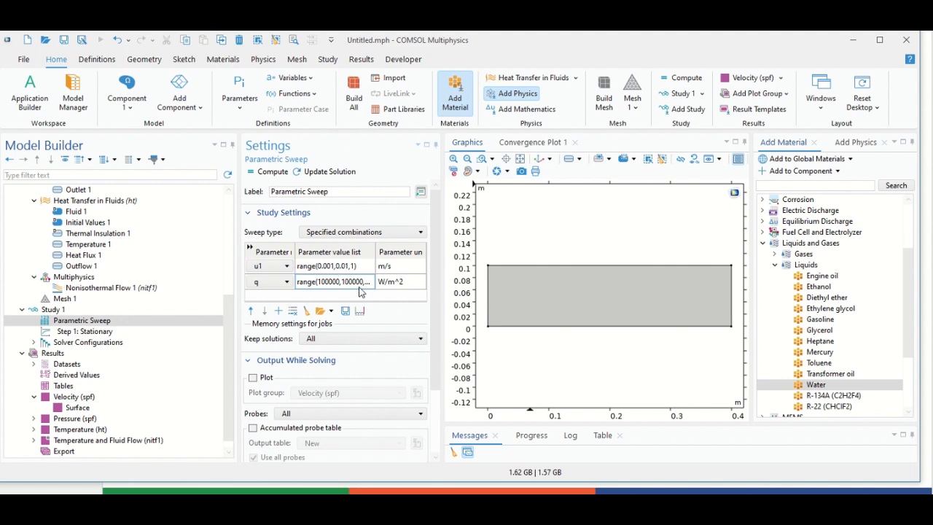
left_click(357, 285)
double_click(364, 283)
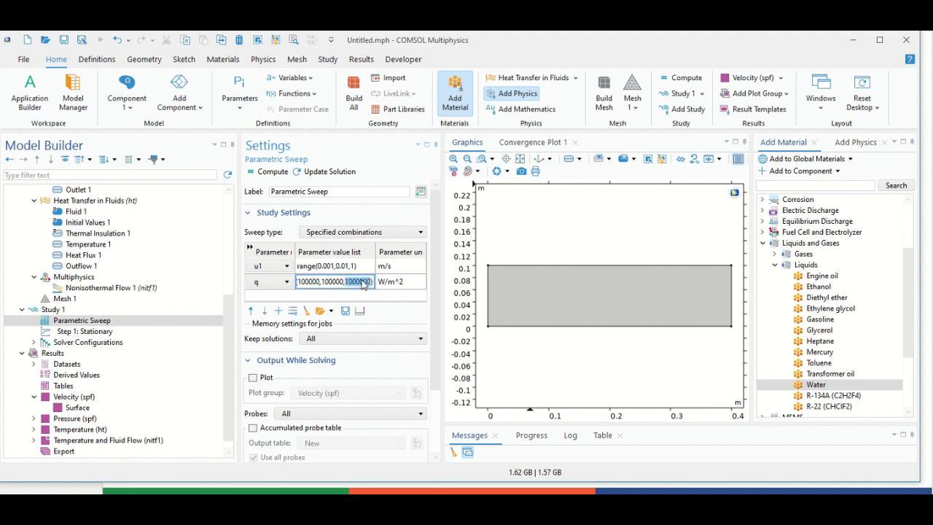
left_click(354, 281)
left_click(266, 172)
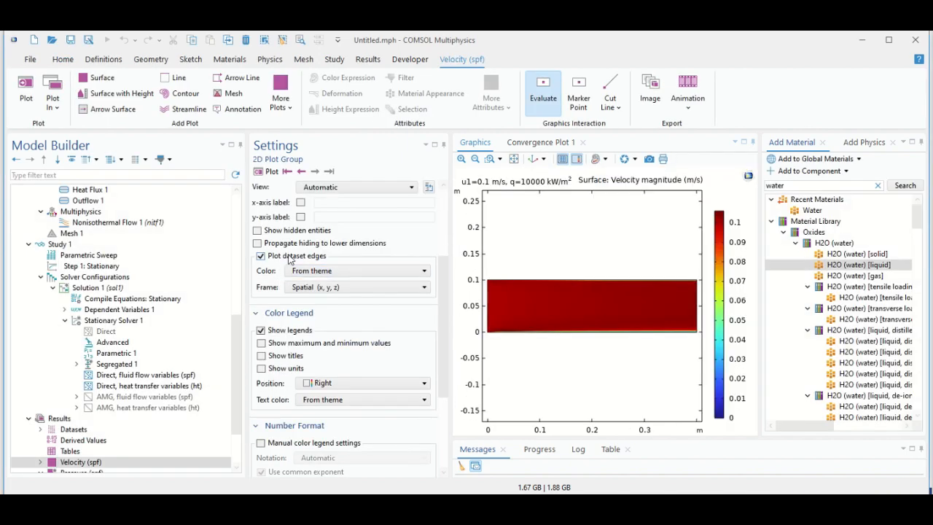
Step: View the pressure contours, return to the velocity results and plot them for u1=0.01 m/s, q=1000 kW/m^2
scroll(80, 393, "down", 1)
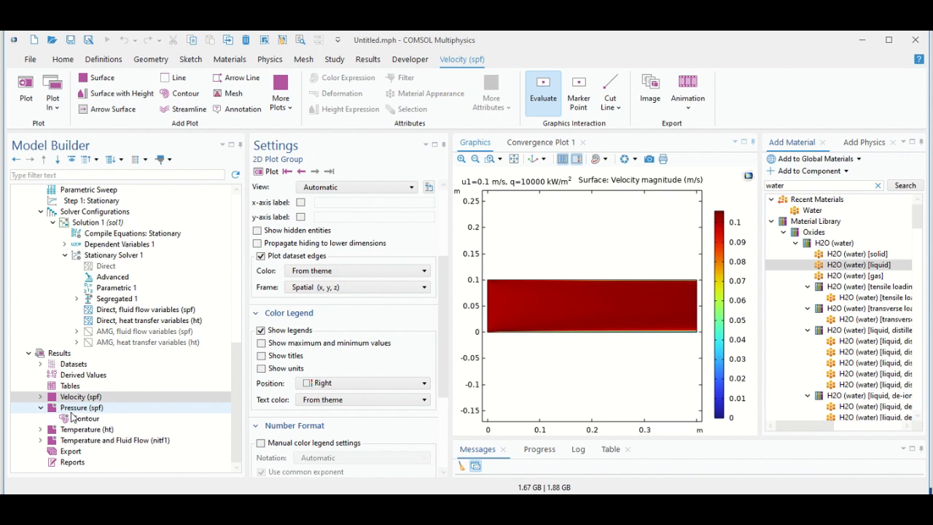
left_click(76, 409)
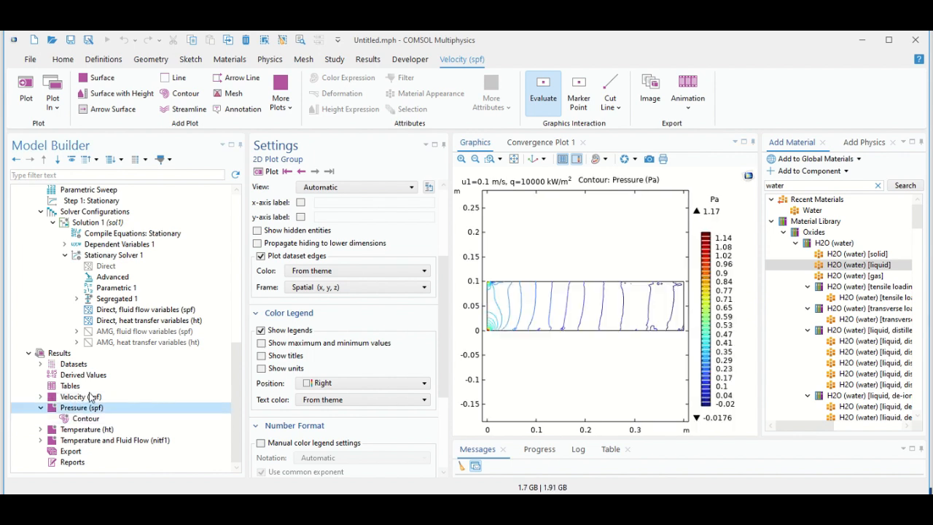
left_click(89, 396)
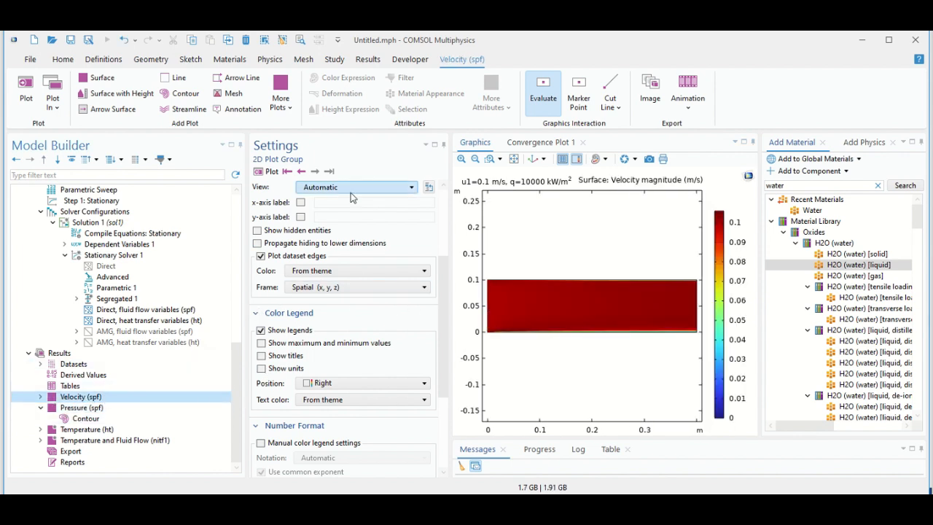
left_click(410, 248)
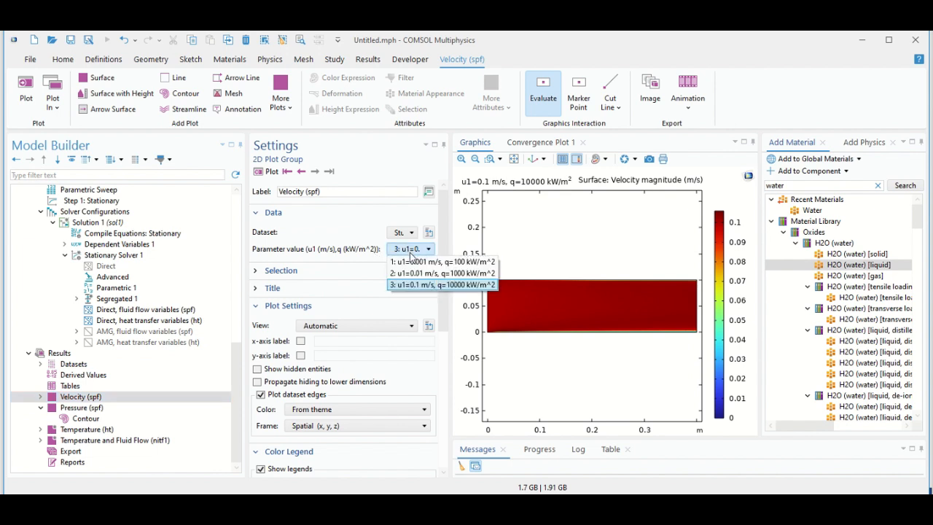
left_click(451, 273)
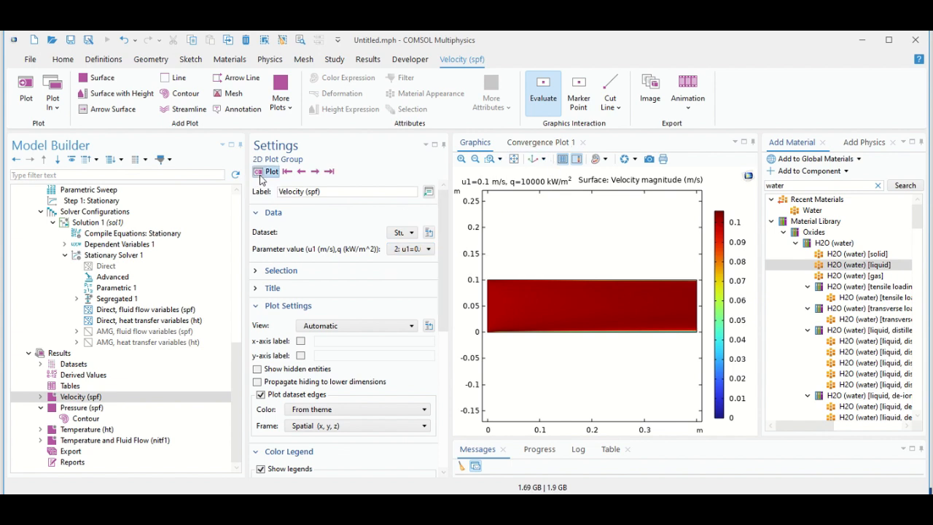
Step: Plot the velocity magnitude for the combination u1=0.001 m/s, q=100 kW/m^2
left_click(410, 250)
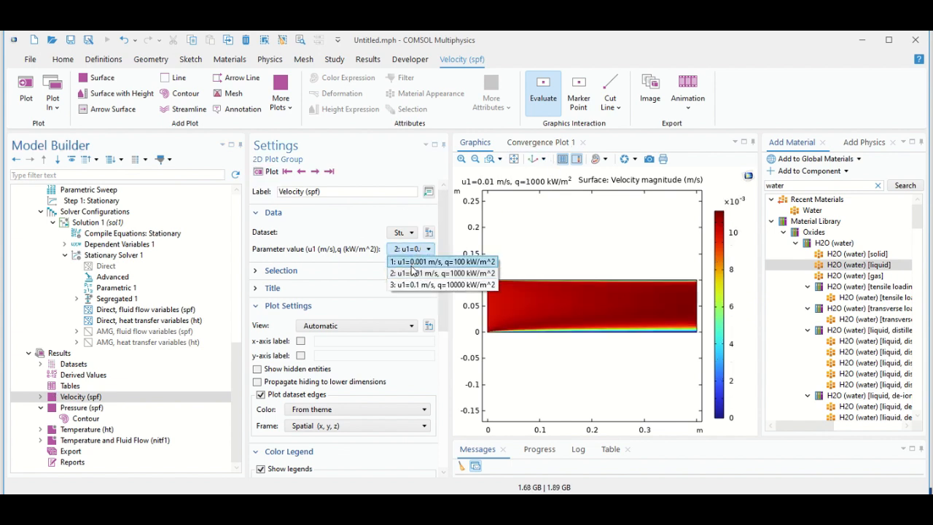
left_click(411, 261)
left_click(268, 171)
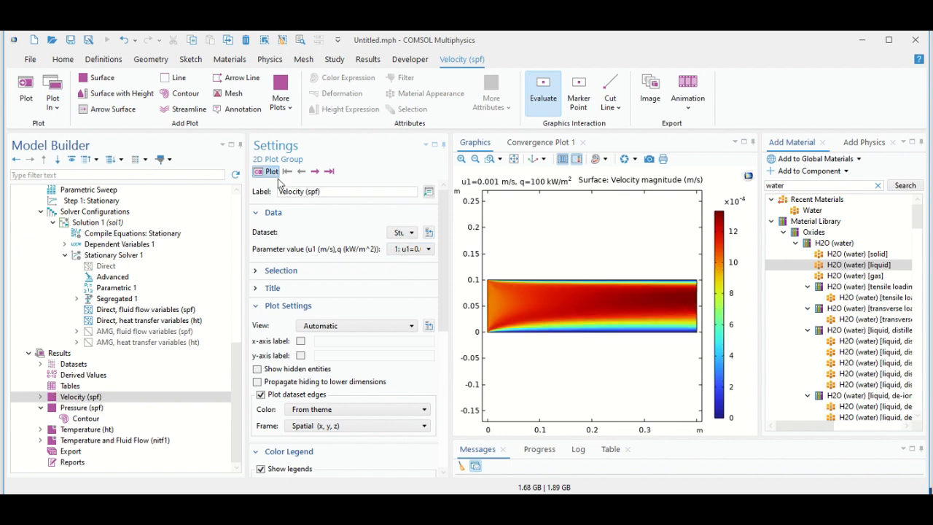
Step: Plot the pressure contours for the combination u1=0.01 m/s, q=1000 kW/m^2
left_click(82, 407)
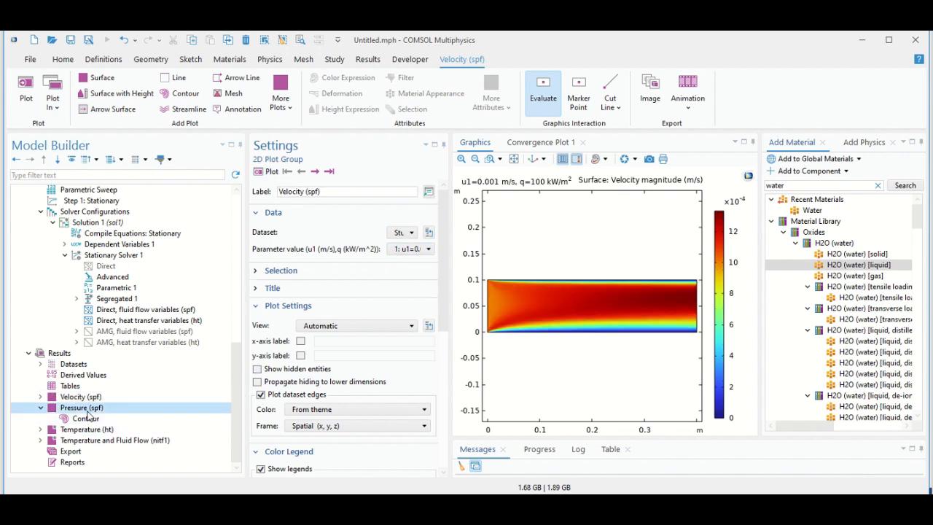
scroll(349, 188, "down", 3)
scroll(393, 272, "up", 4)
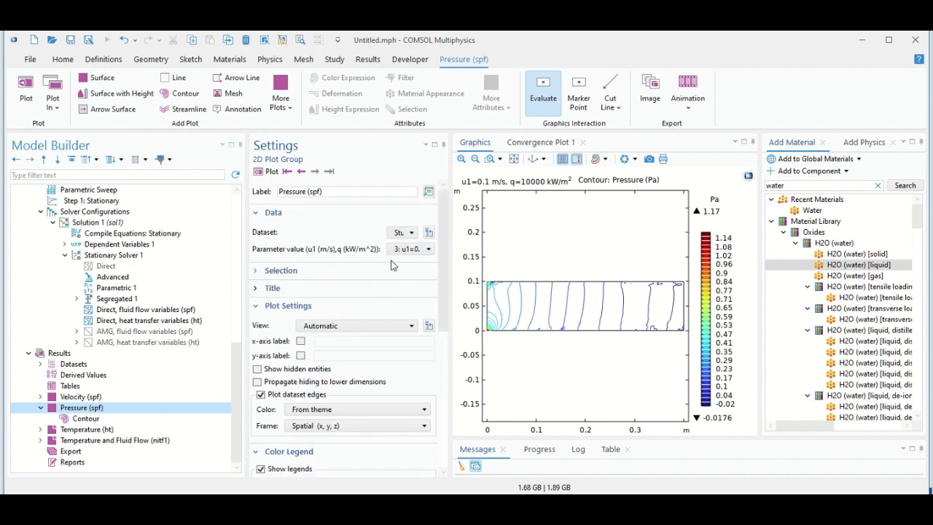
left_click(408, 248)
left_click(388, 269)
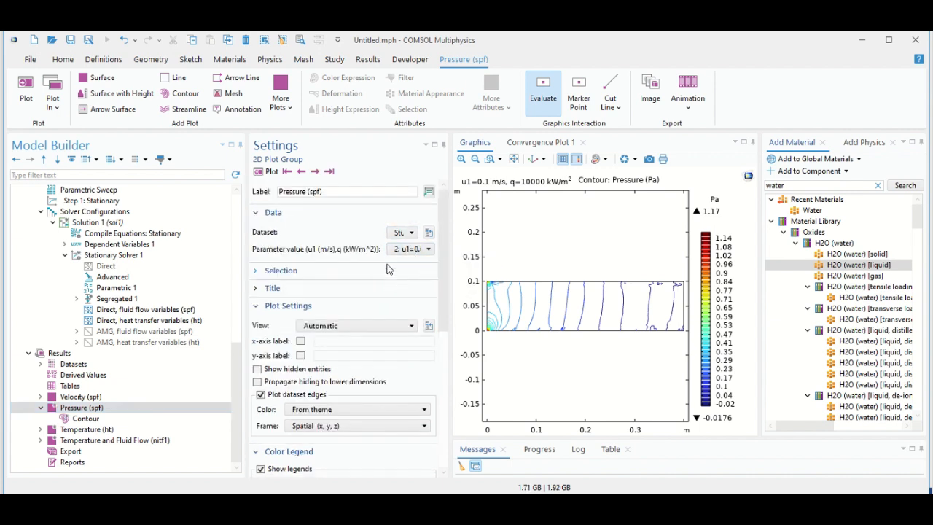
left_click(268, 171)
Step: Plot the temperature surface for the combination u1=0.001 m/s, q=100 kW/m^2
scroll(329, 306, "down", 4)
left_click(87, 429)
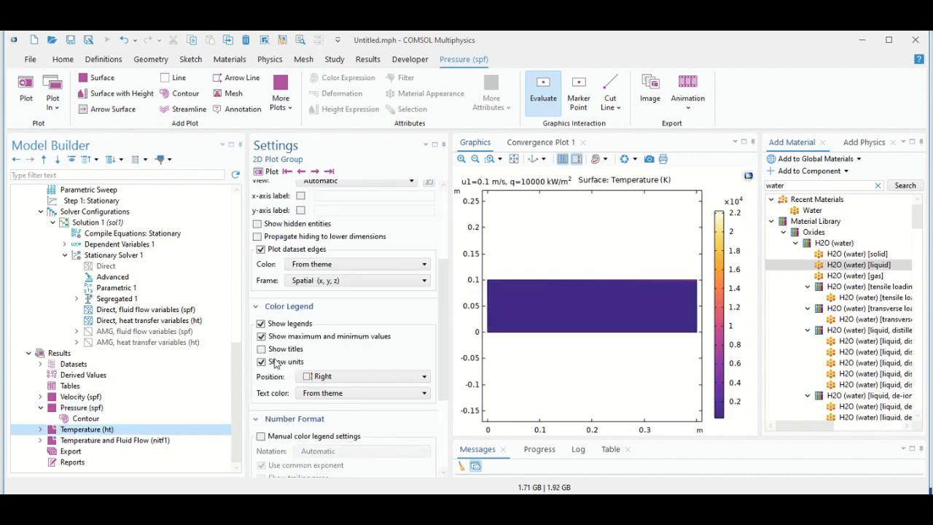
scroll(367, 202, "up", 4)
left_click(408, 249)
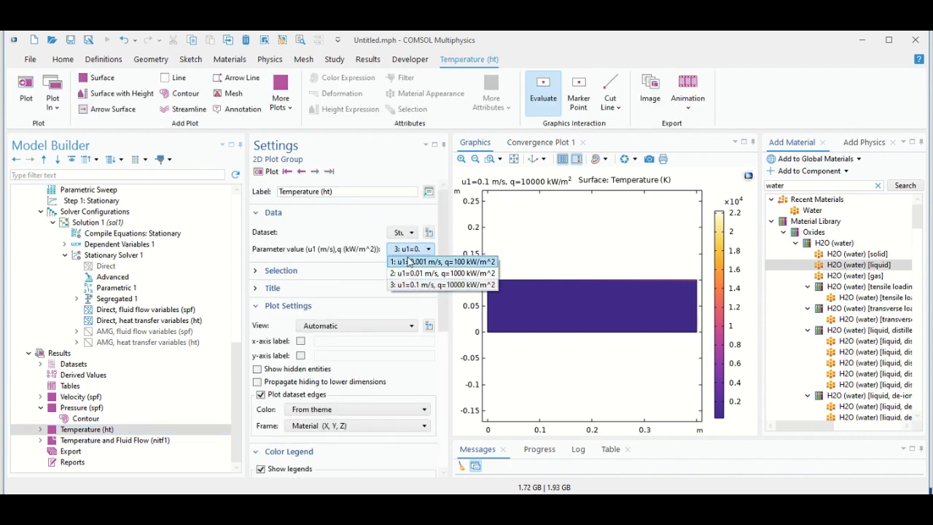
left_click(409, 261)
left_click(268, 172)
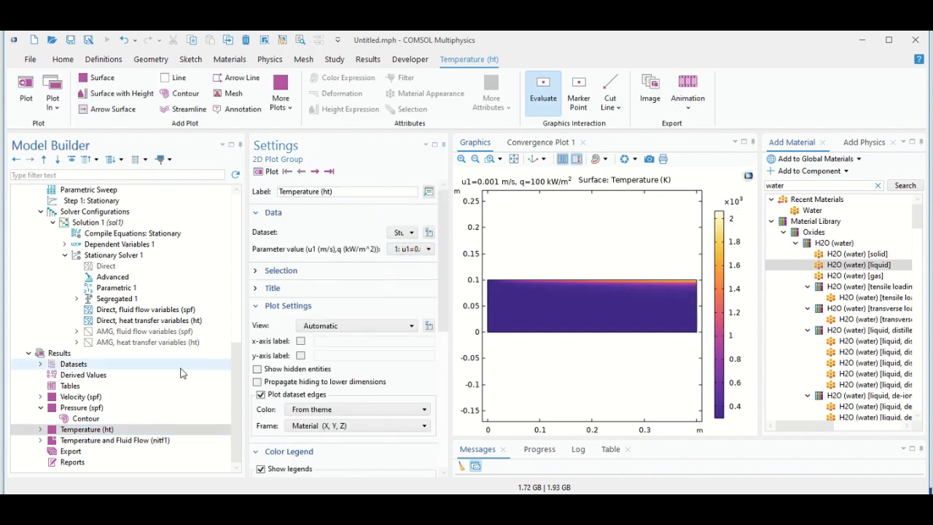
Step: Change the sweep type of Study 1's Parametric Sweep to All combinations
scroll(131, 342, "up", 5)
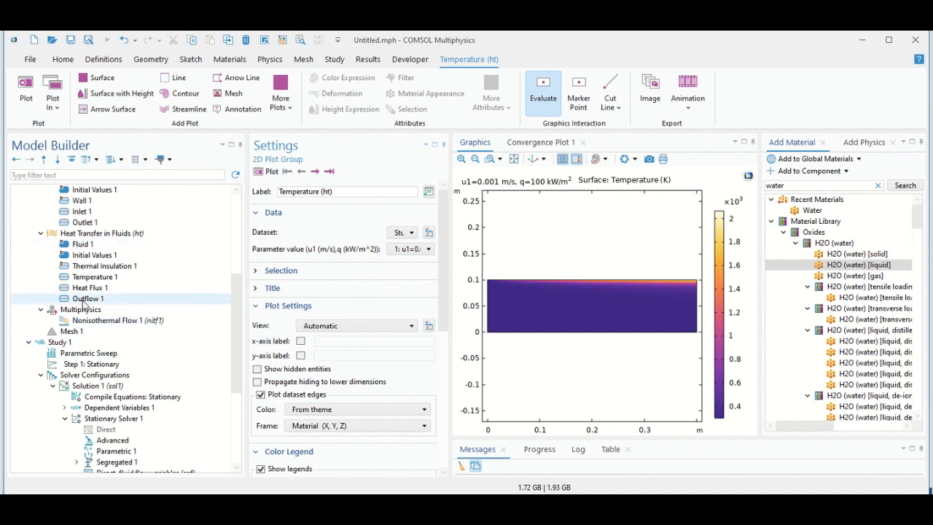
left_click(91, 353)
left_click(365, 236)
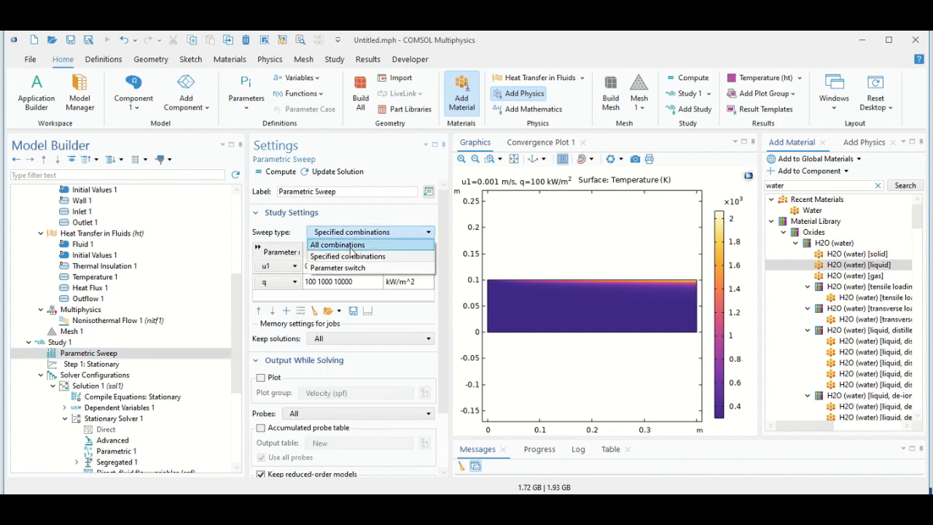
left_click(348, 247)
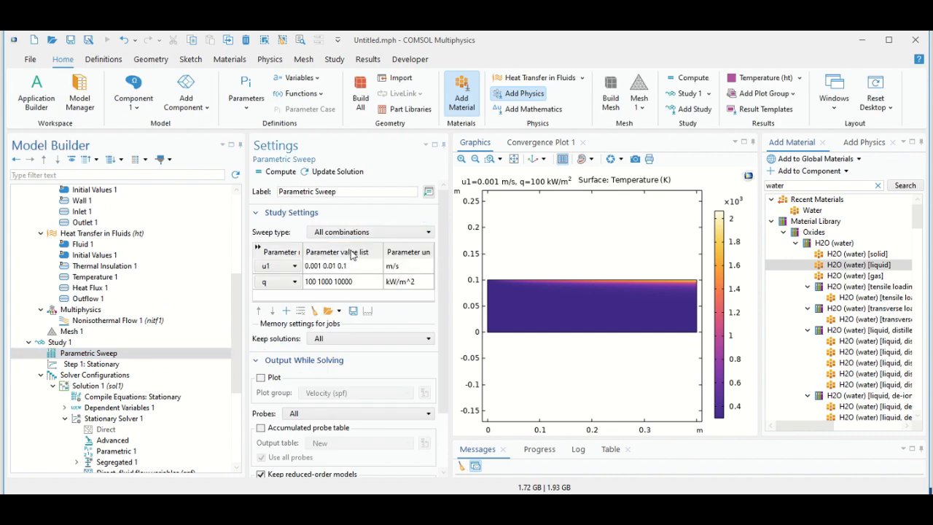